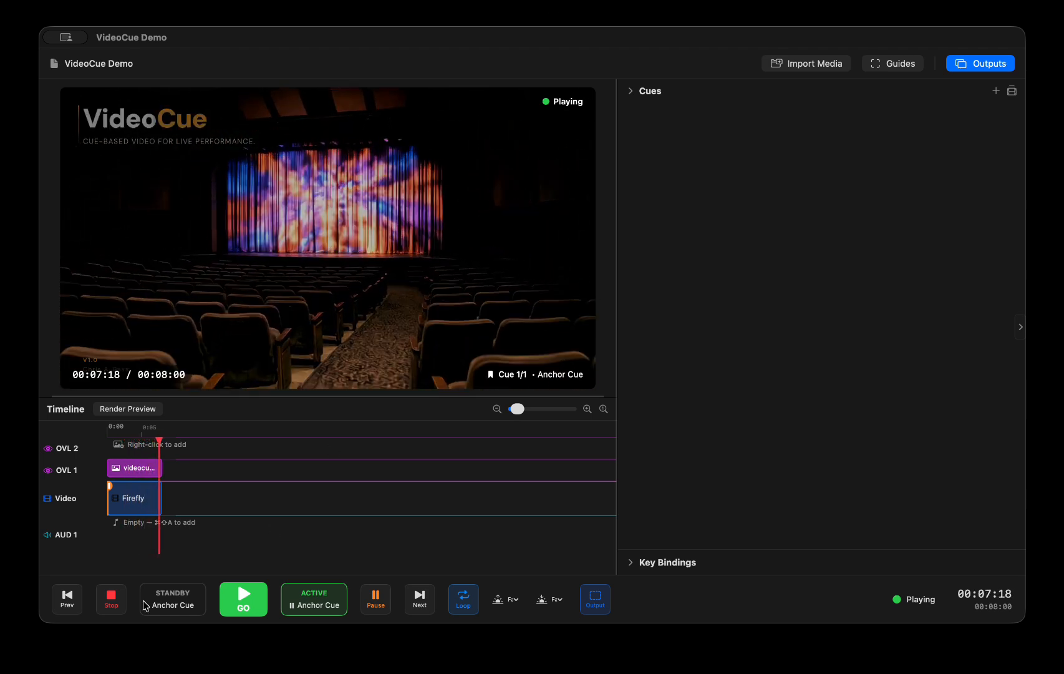
Pause playback and view the composition settings of Output 1, leaving them as they are
click(386, 600)
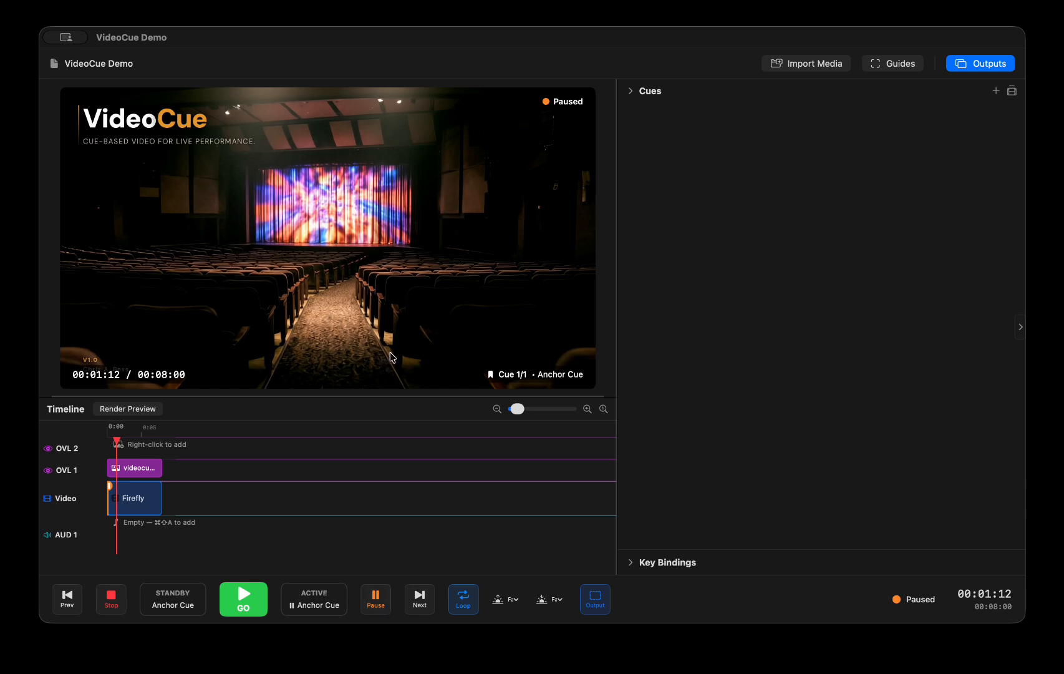
click(595, 597)
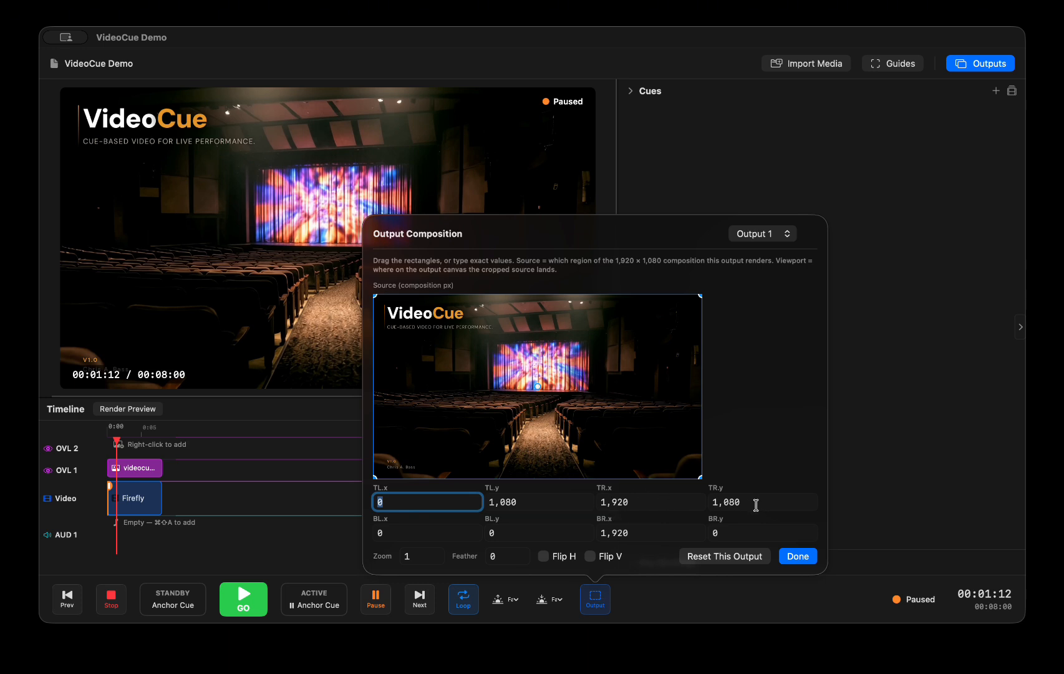
click(679, 124)
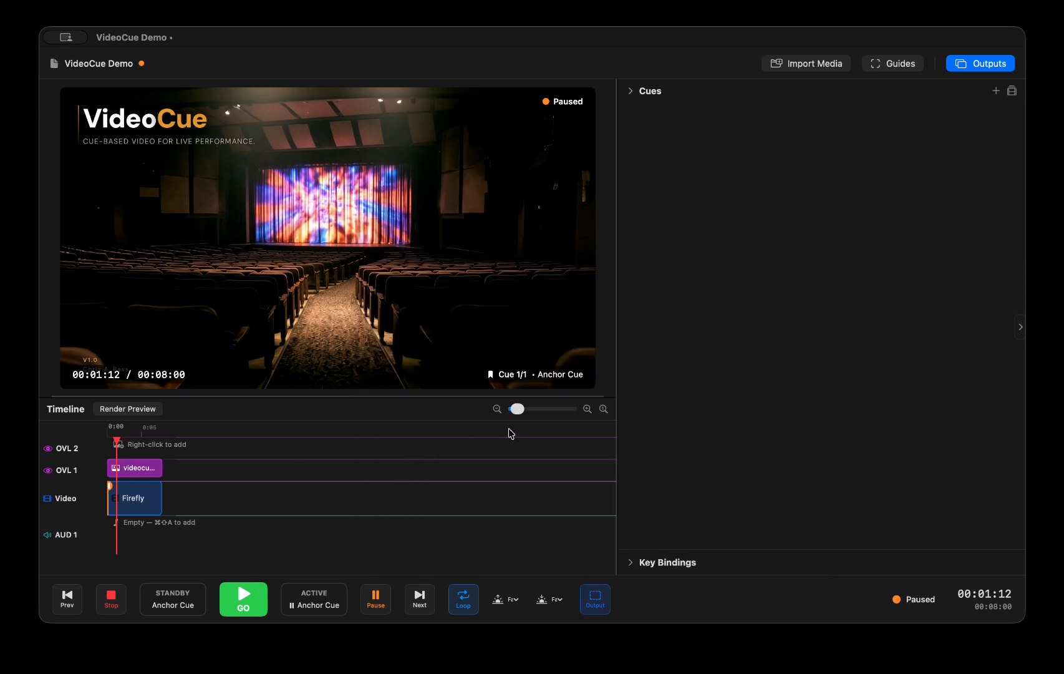
Add two cues on the video track after the Anchor Cue, at 00:02:19 and 00:05:01
click(536, 409)
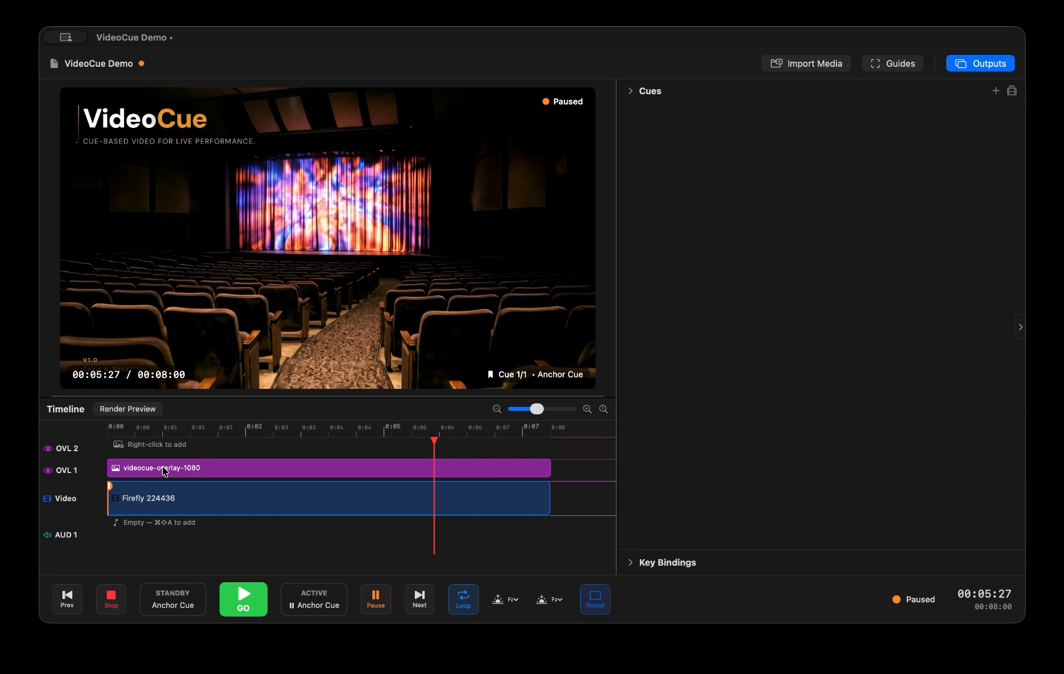
click(111, 489)
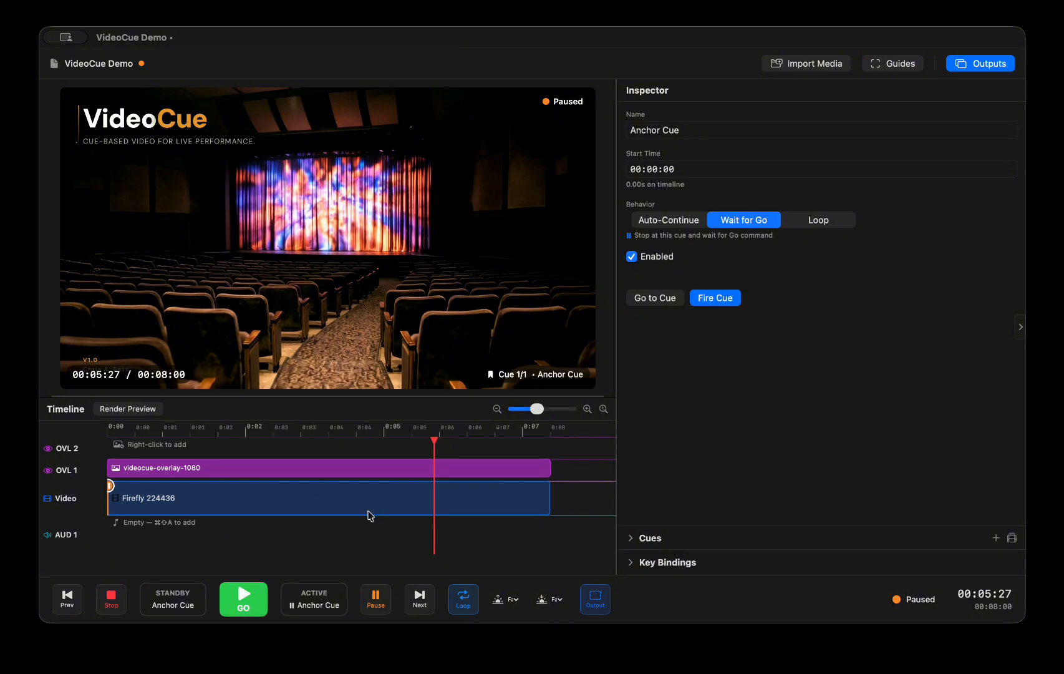
click(254, 436)
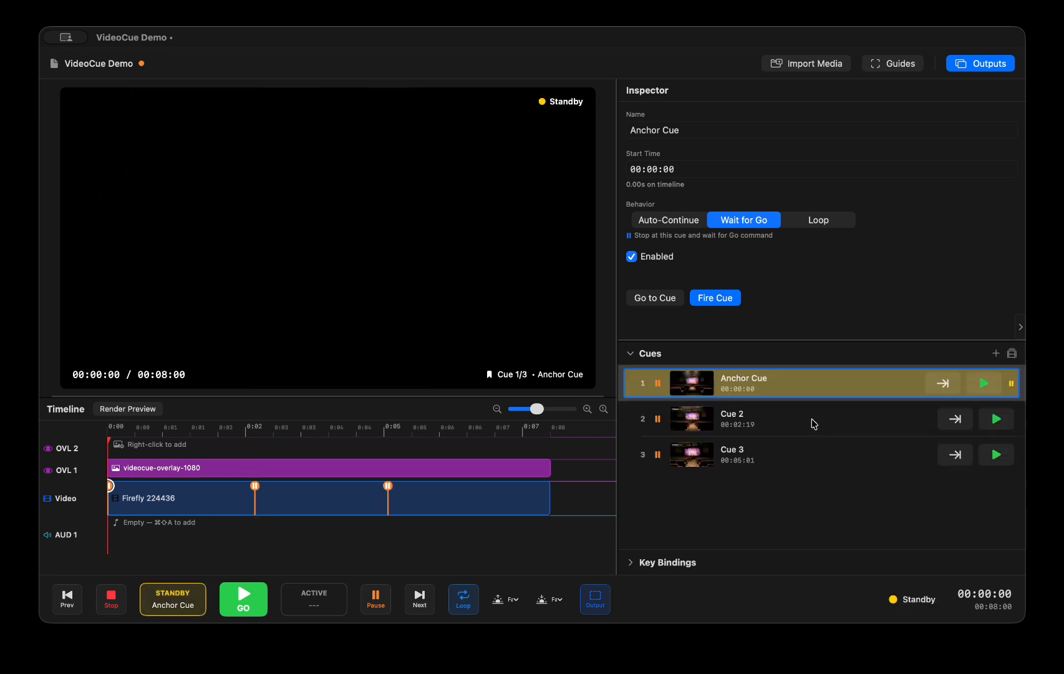
Load Cue 2 and Cue 3 from the cue list in turn, and test their playback
click(814, 423)
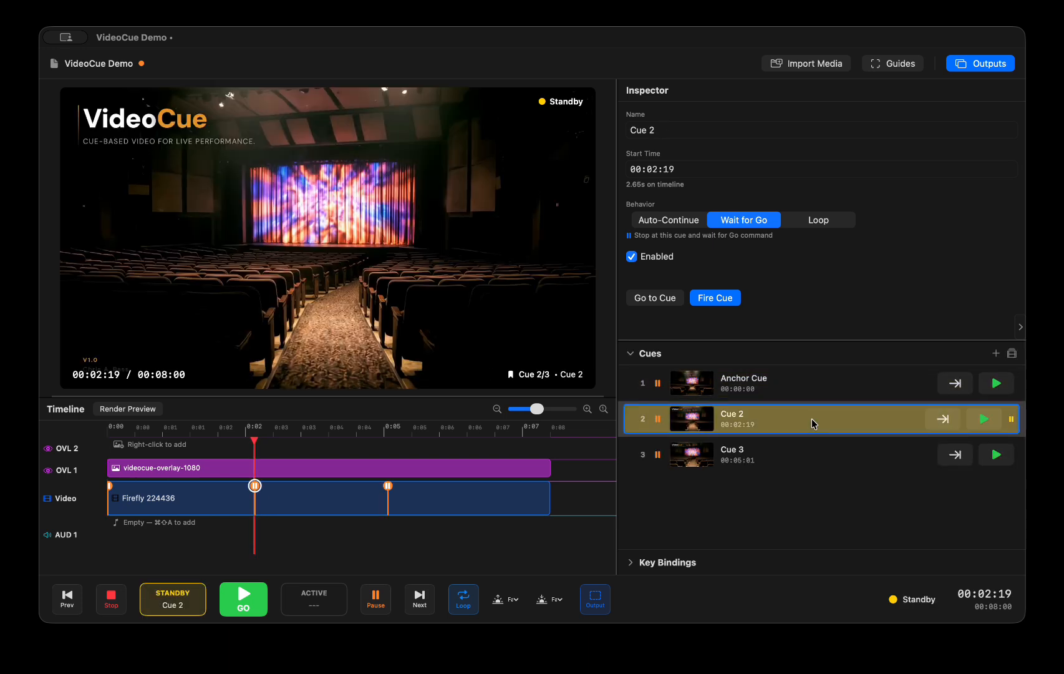
click(818, 453)
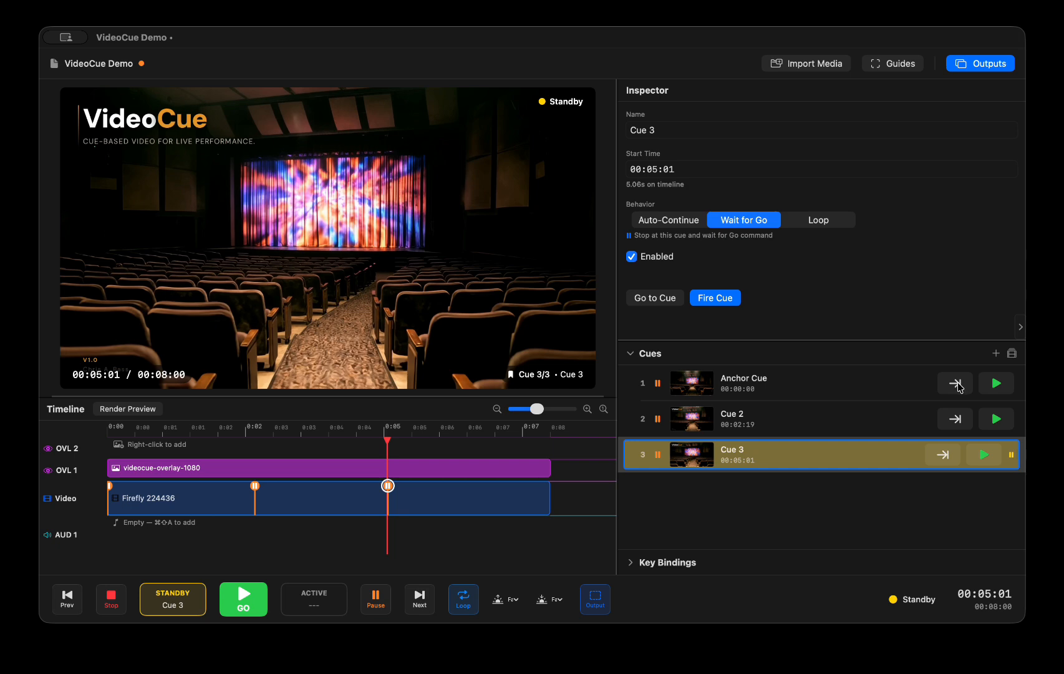
click(954, 419)
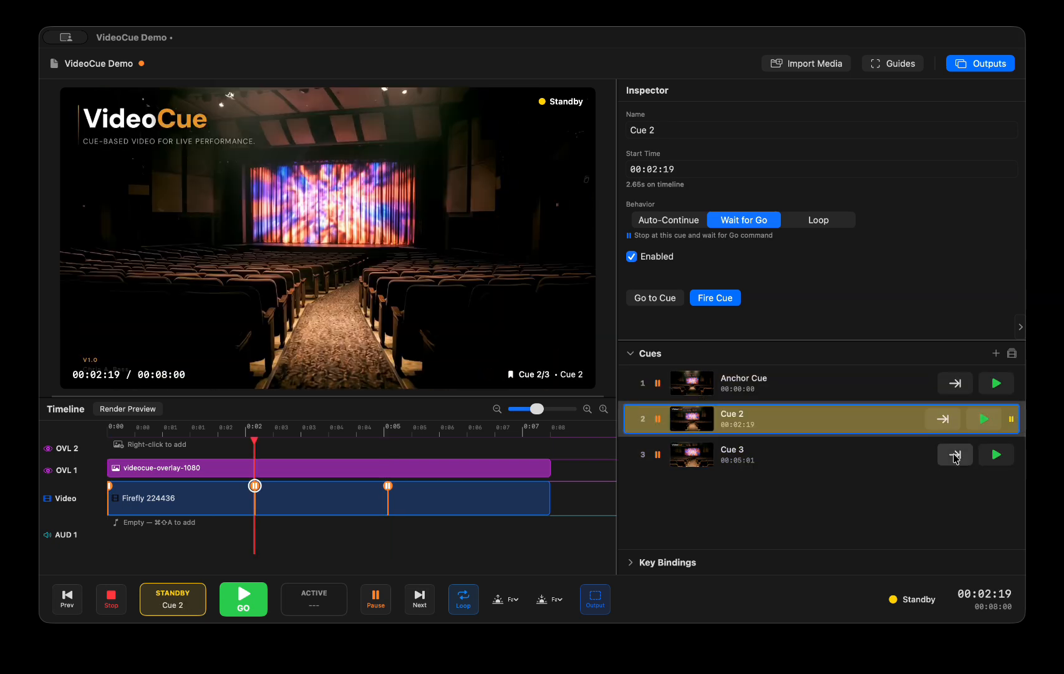
click(954, 456)
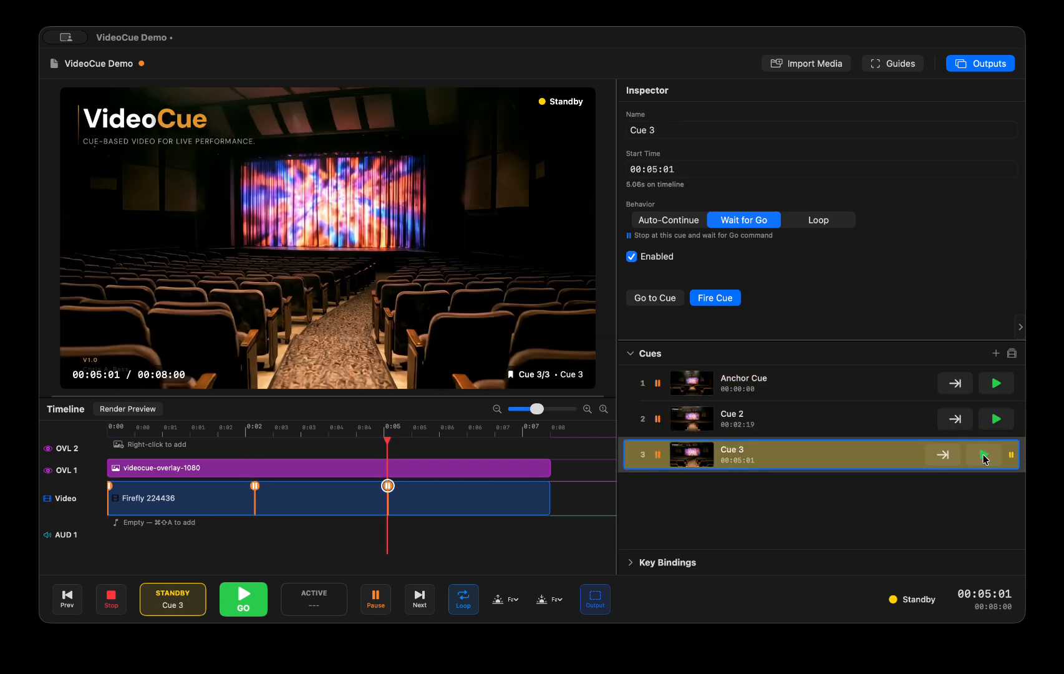
click(982, 454)
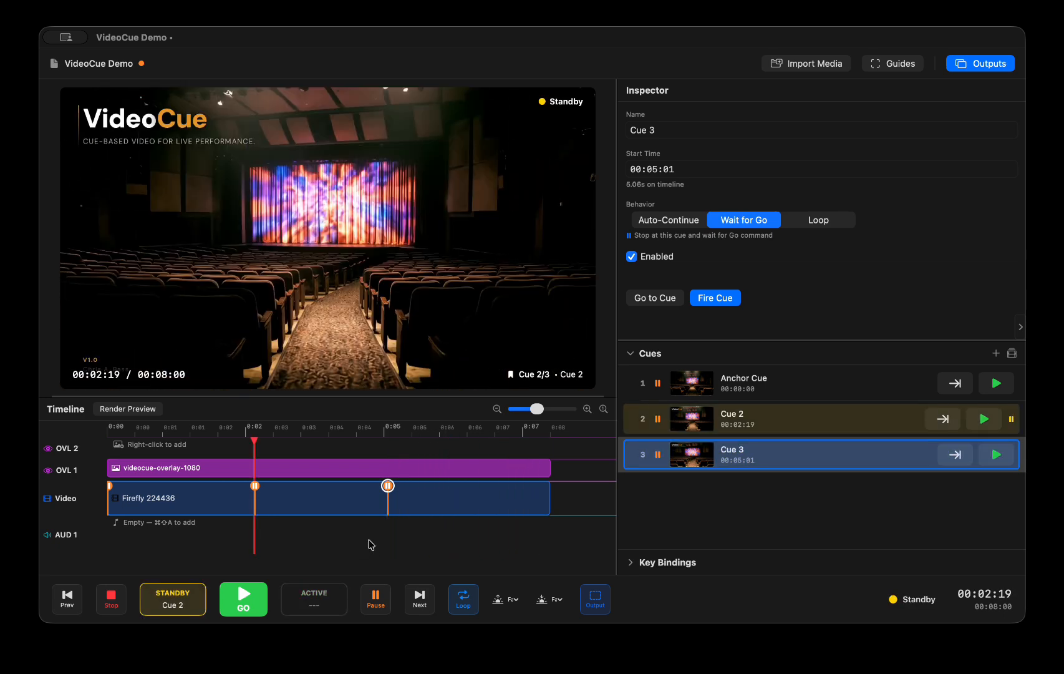
key(space)
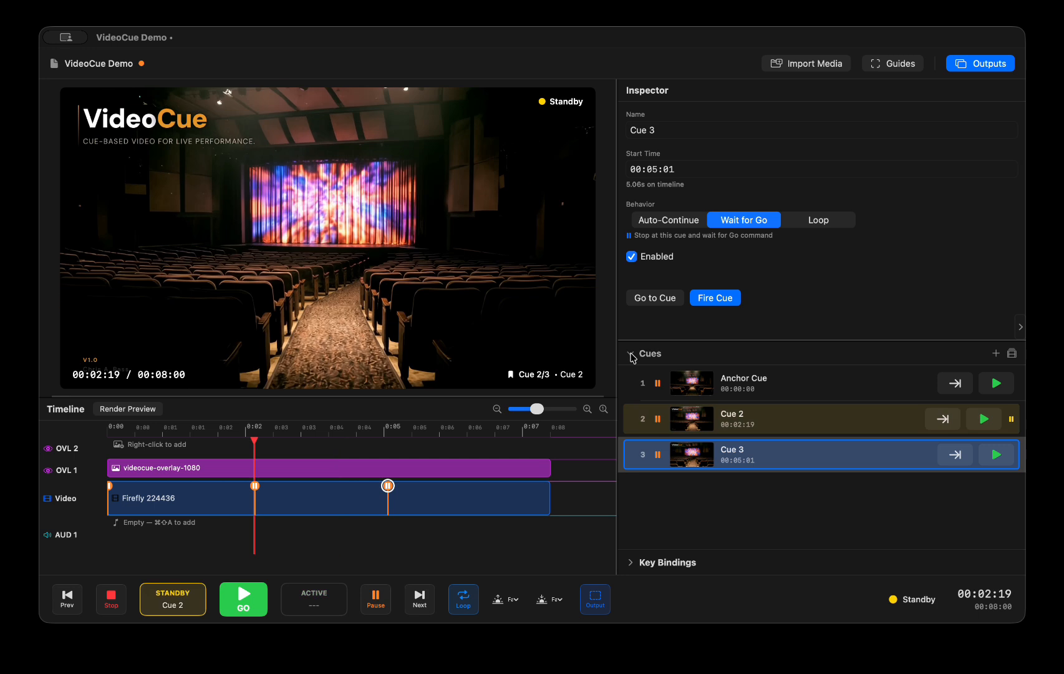
Bind Cue 2 to key 1 and Cue 3 to key 2, and trigger both cues through their bindings
click(632, 355)
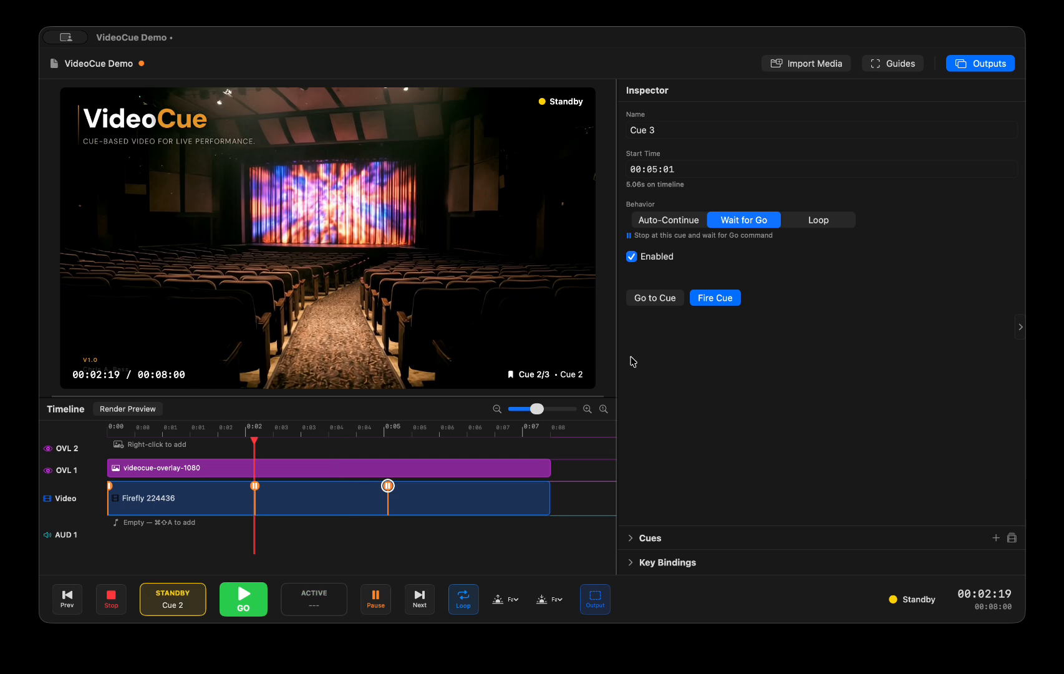
click(631, 540)
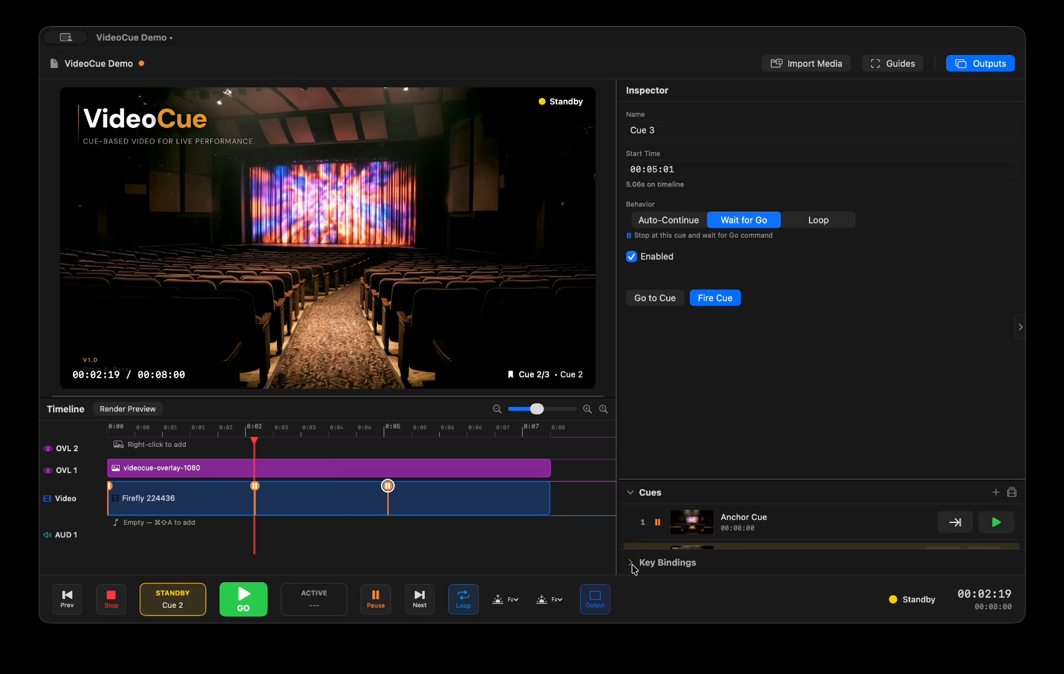
click(633, 563)
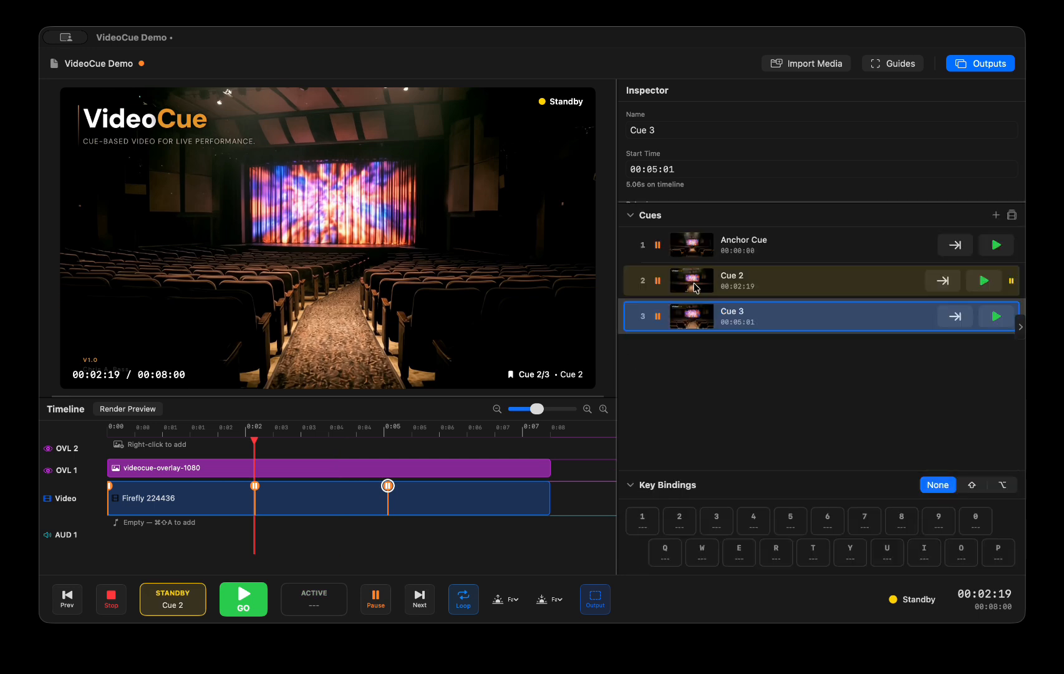
click(695, 281)
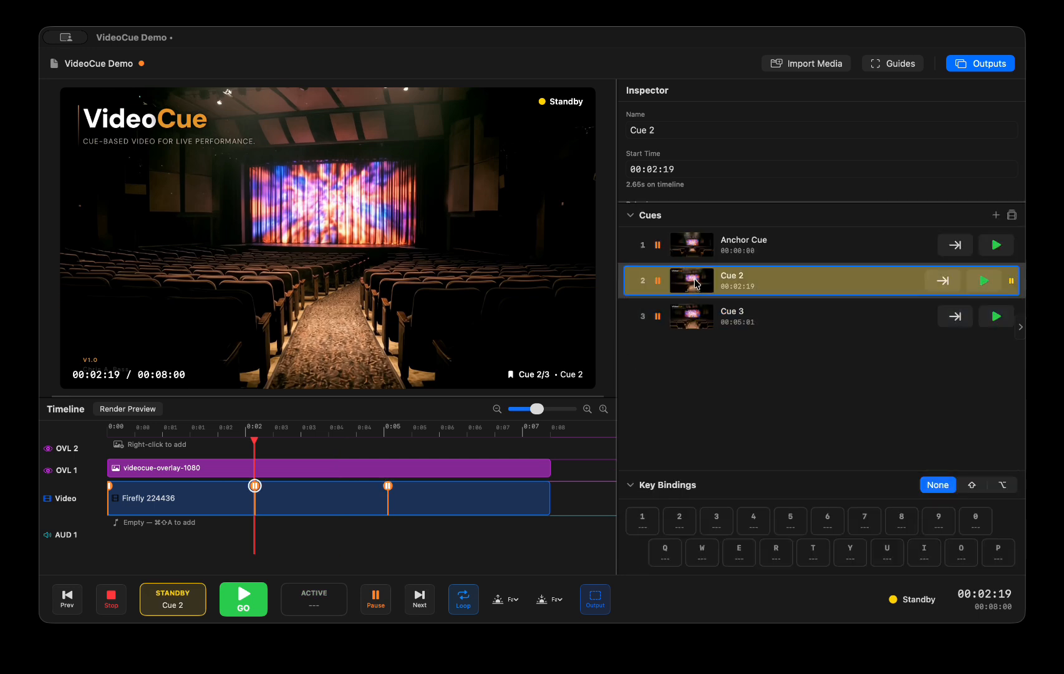
click(644, 522)
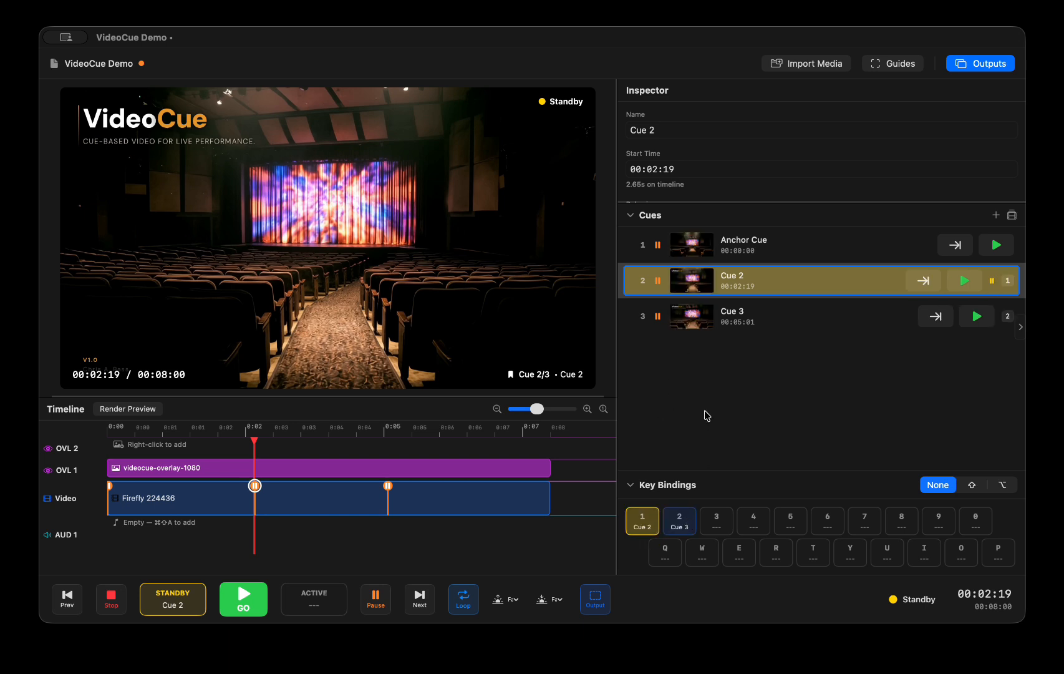
key(1)
key(2)
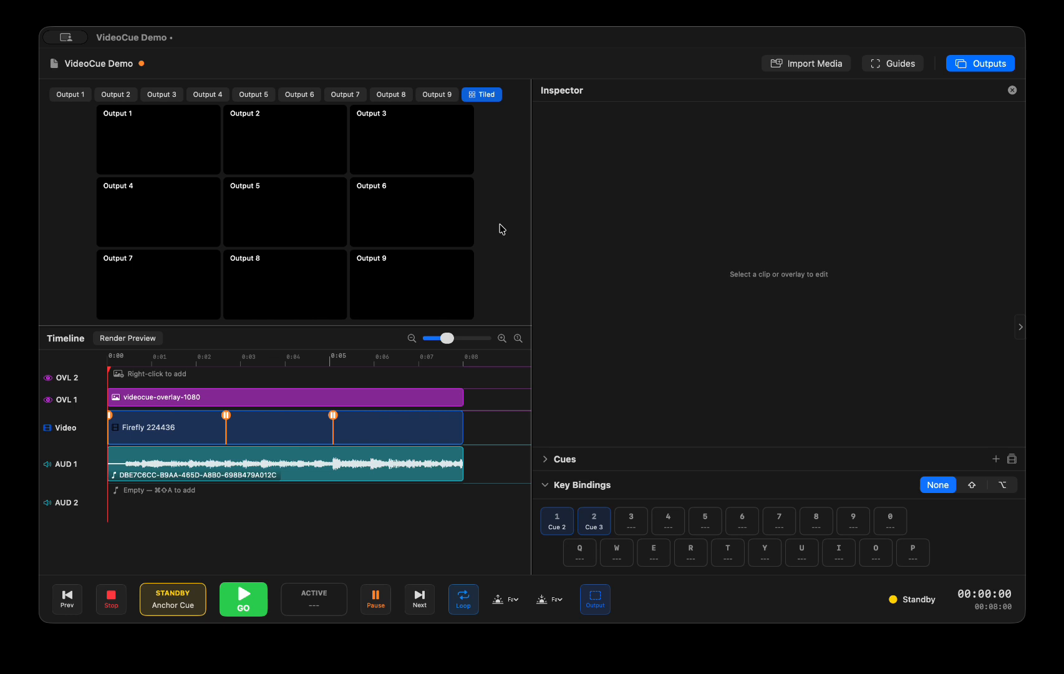
Lower the gain of the AUD 1 clip to -17.4 dB and add a third audio track
click(180, 460)
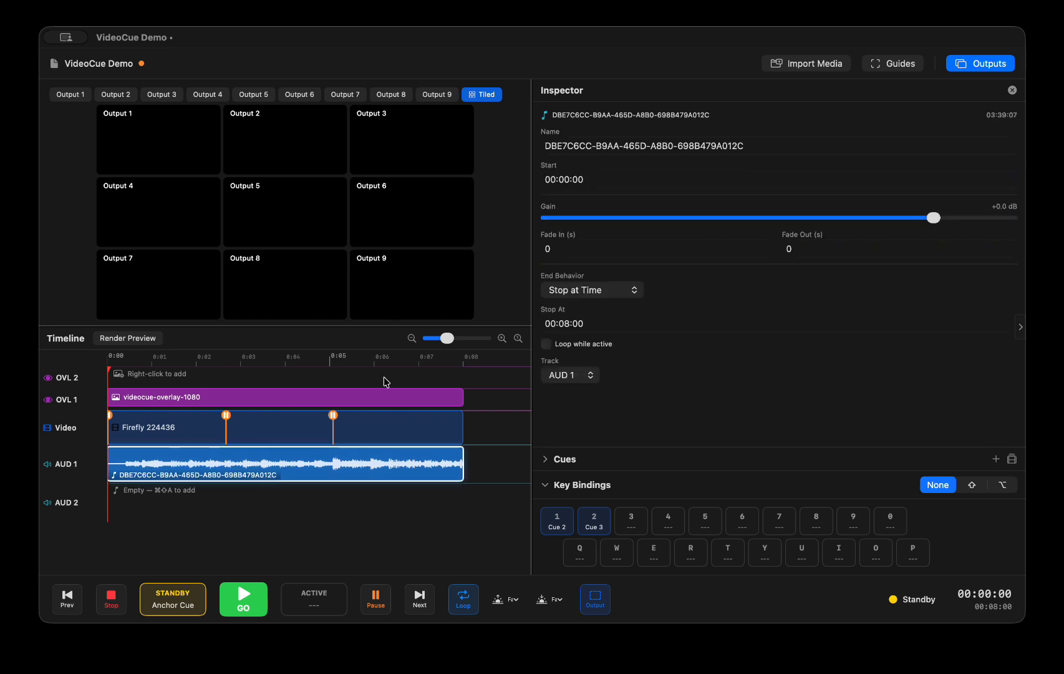
drag(936, 218, 818, 224)
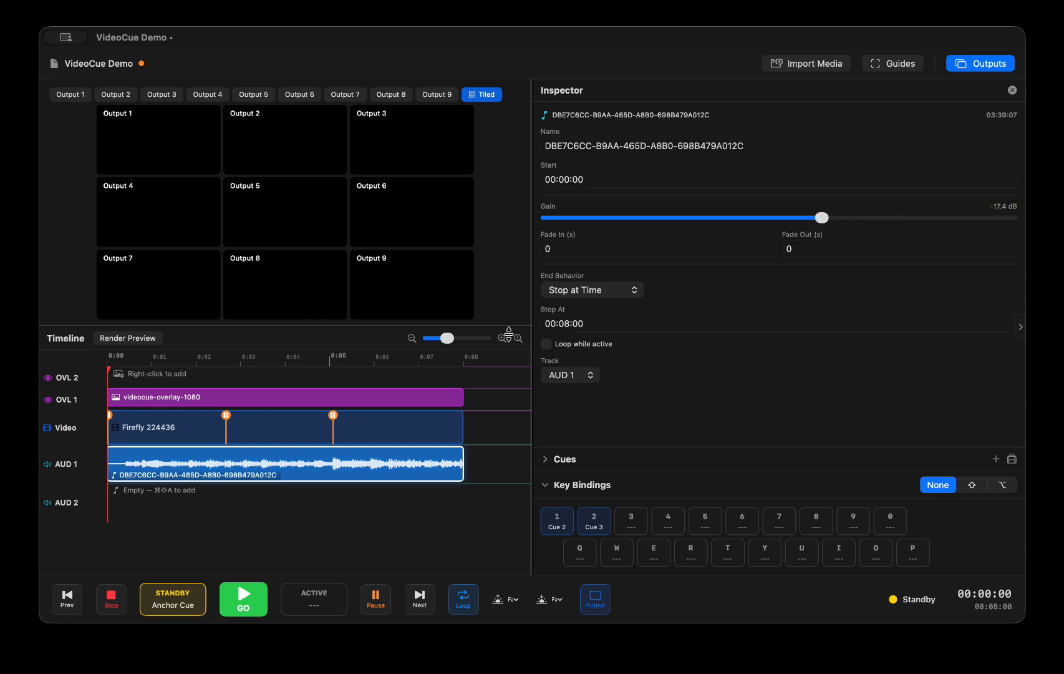
right_click(142, 530)
click(124, 520)
Set the AUD 1 clip's fade-in to 0.5 s and give the clip a fade-out
click(553, 250)
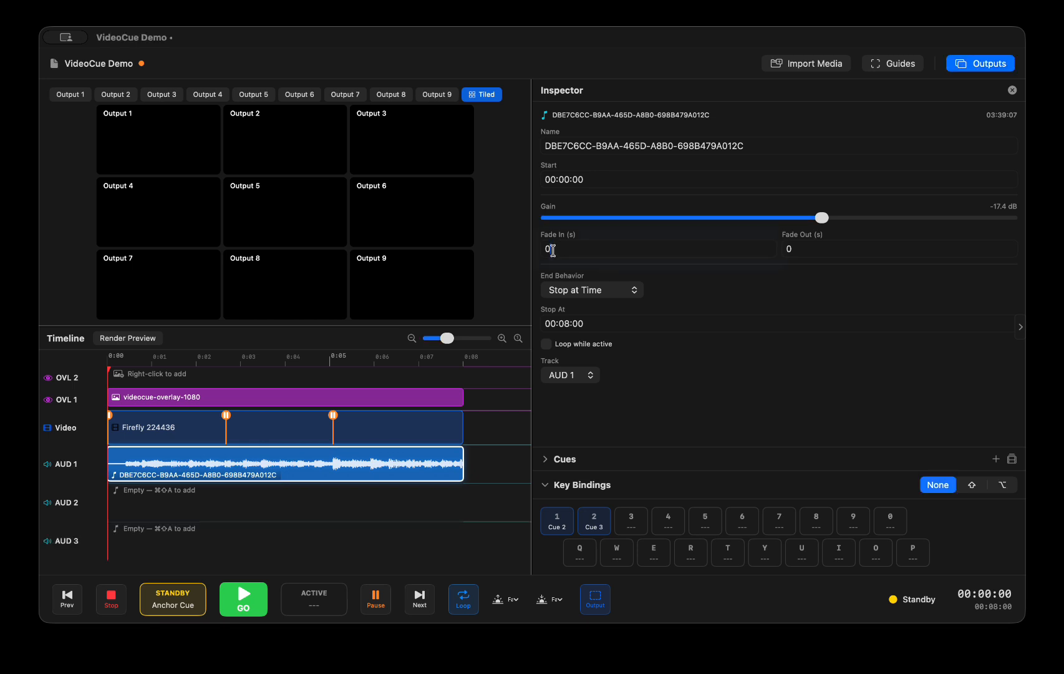
text(.5)
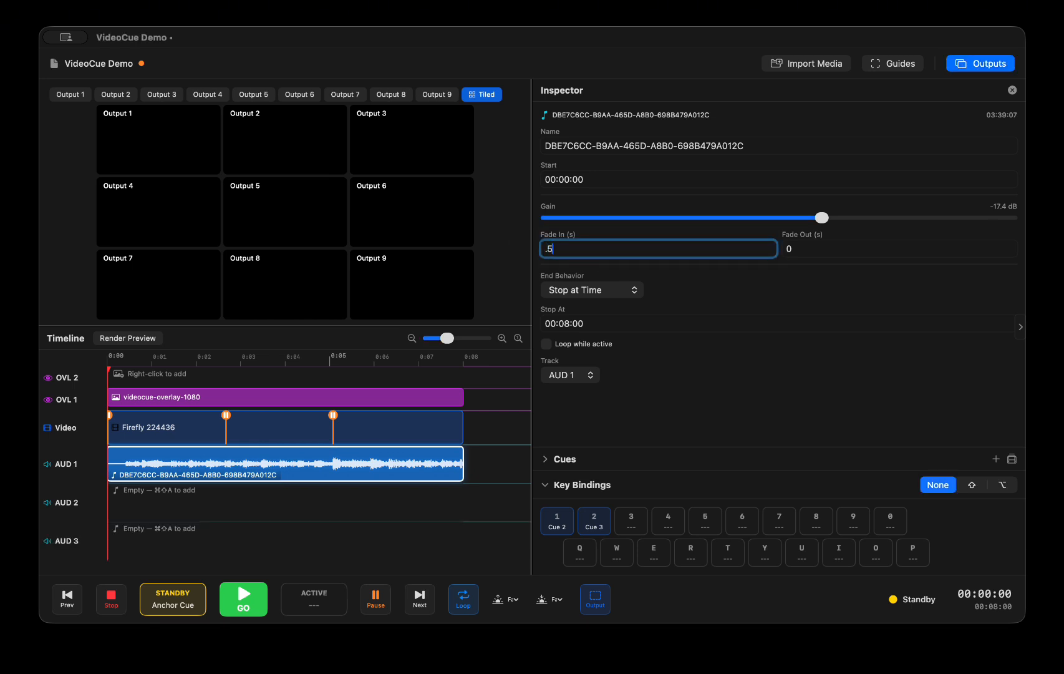
Go to Cue 2 on the timeline and split the AUD 1 clip at that point
right_click(226, 415)
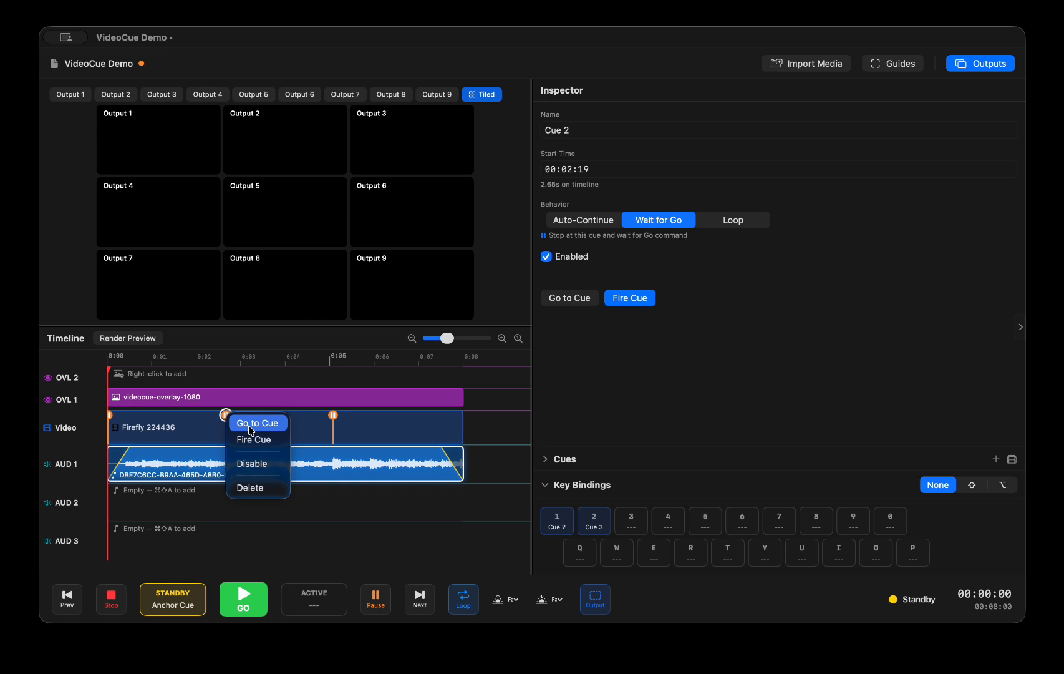
click(250, 423)
right_click(226, 462)
click(249, 464)
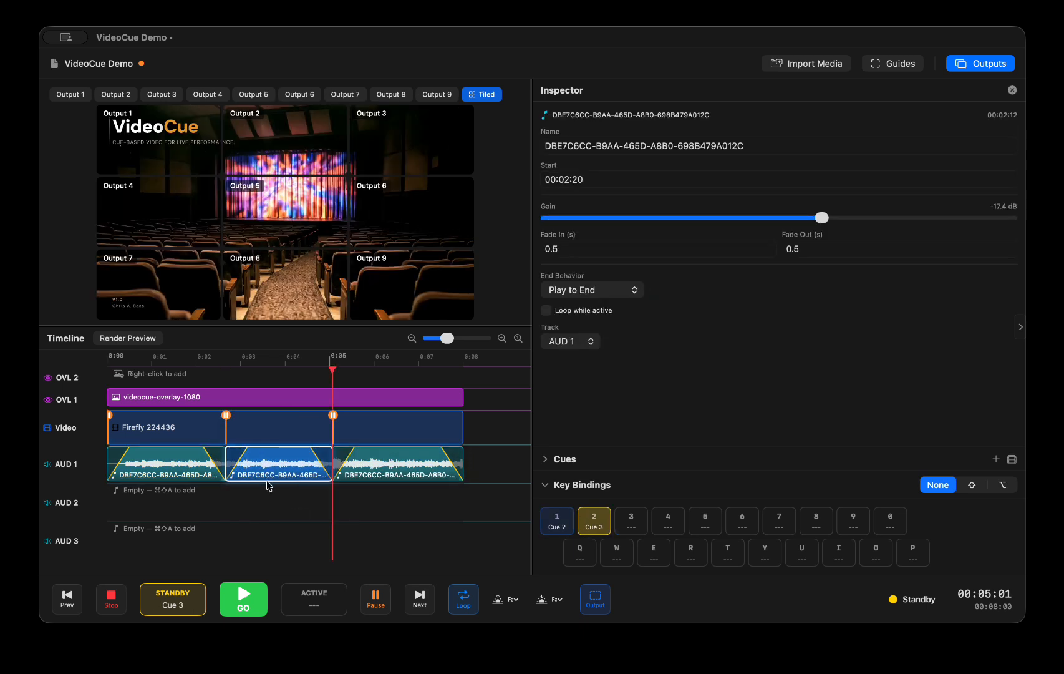
Move the split audio segments onto the lower audio tracks and start playback
drag(267, 484, 266, 493)
drag(402, 467, 399, 543)
click(241, 597)
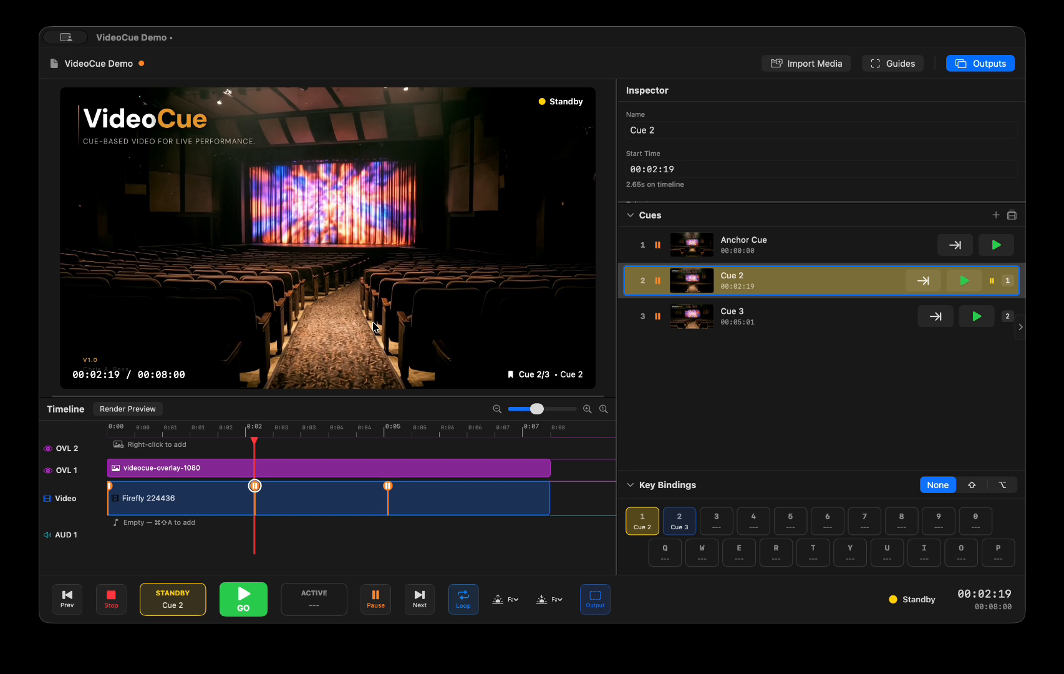
Examine the output composition settings for Outputs 1 to 4, return to Output 1 and close the settings
click(601, 599)
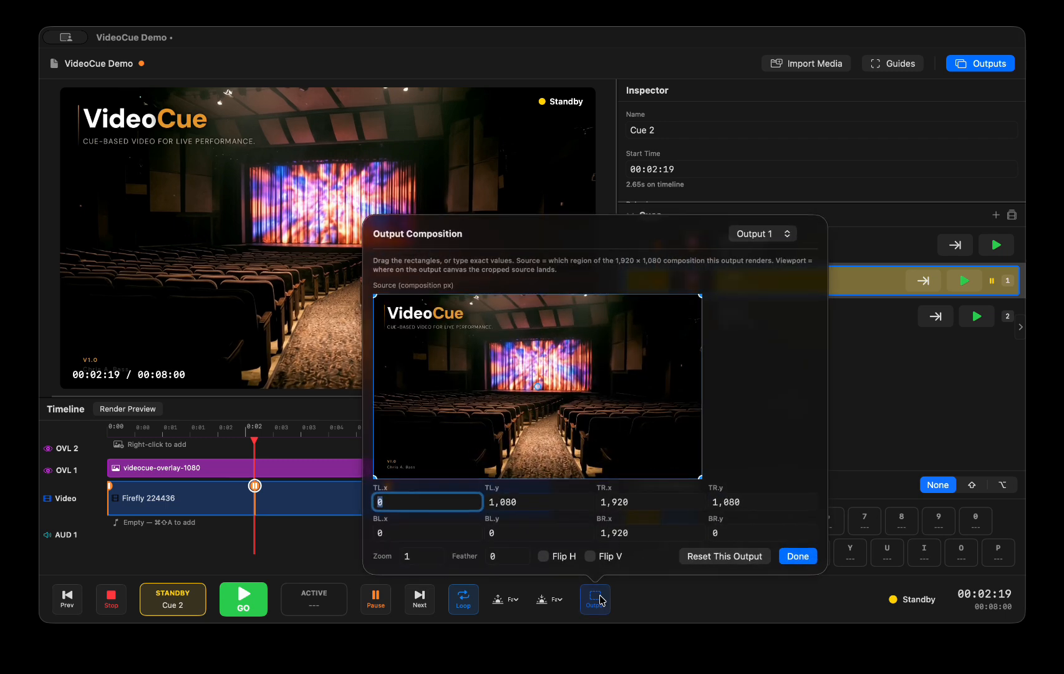
click(772, 235)
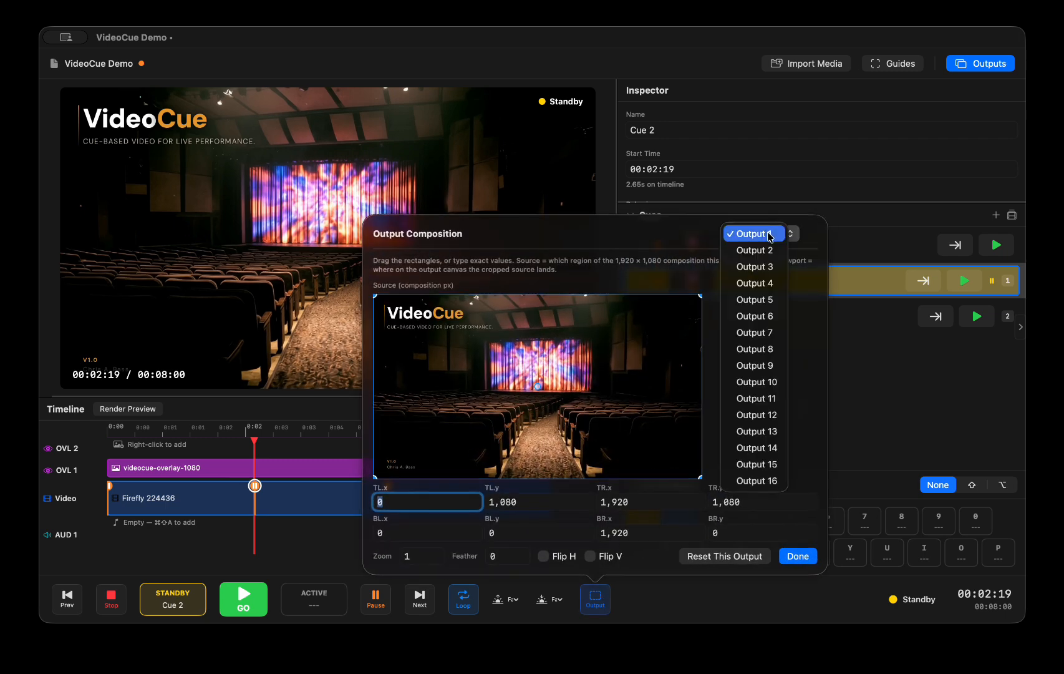
click(765, 251)
click(767, 234)
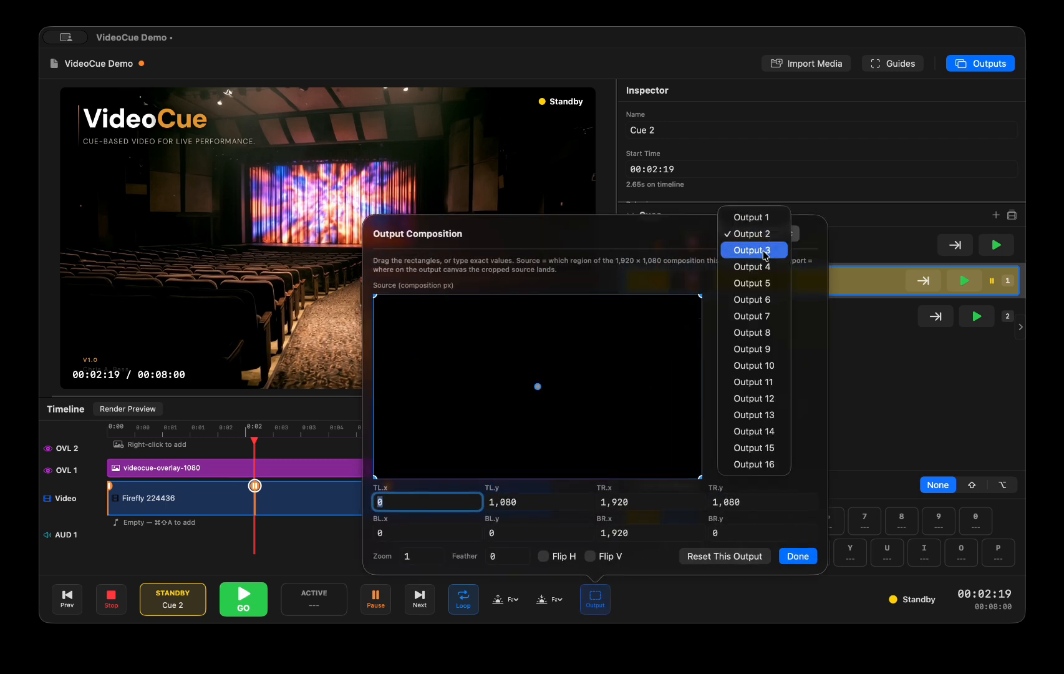
click(767, 232)
click(766, 232)
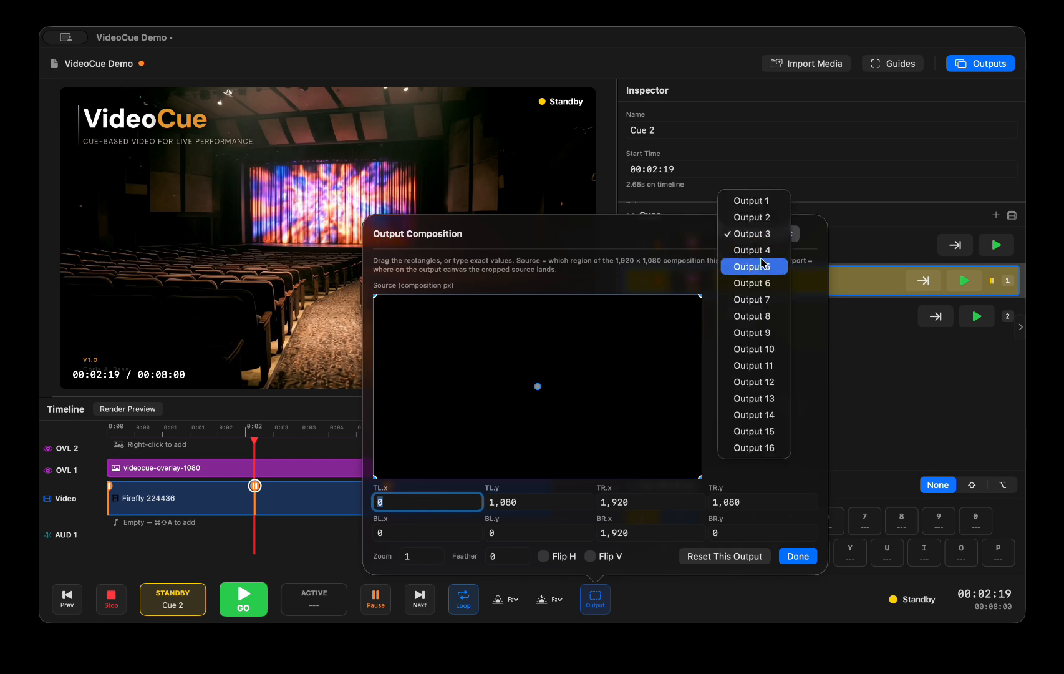
click(762, 256)
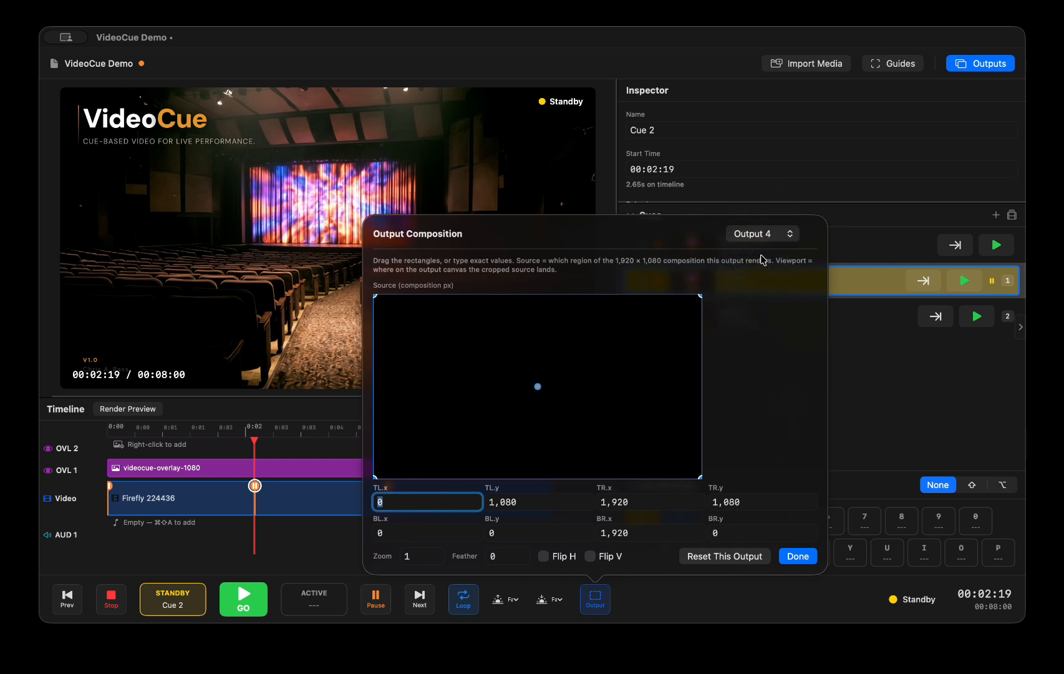
click(767, 235)
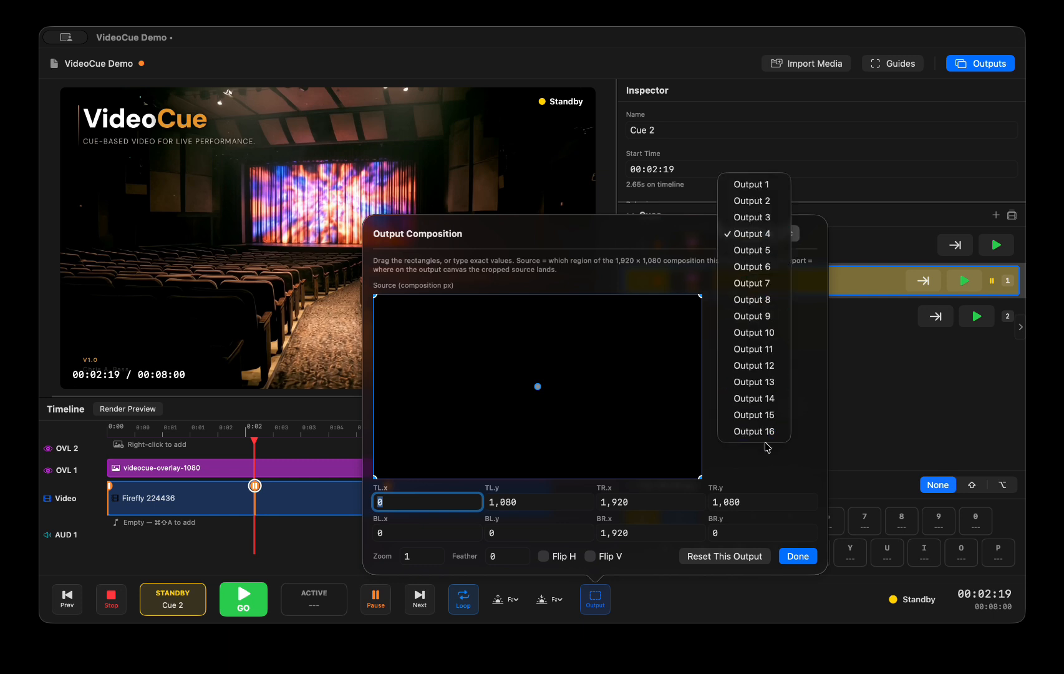
click(749, 185)
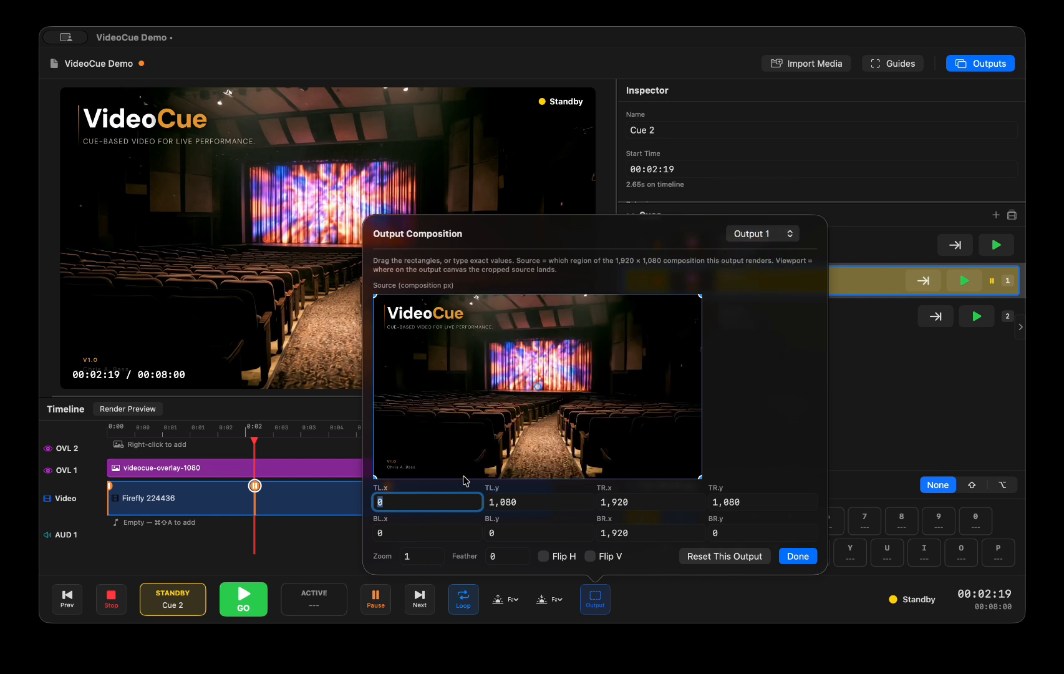
click(762, 181)
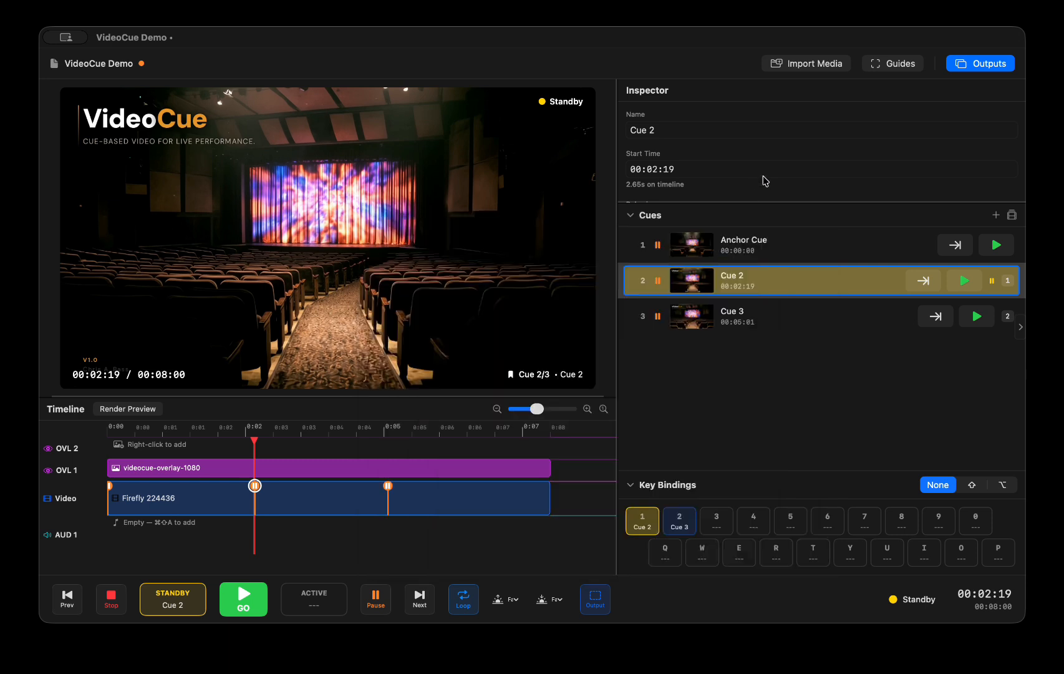
Apply a 3×3 tile mosaic to the outputs and show all of them in the tiled preview
click(996, 67)
click(994, 65)
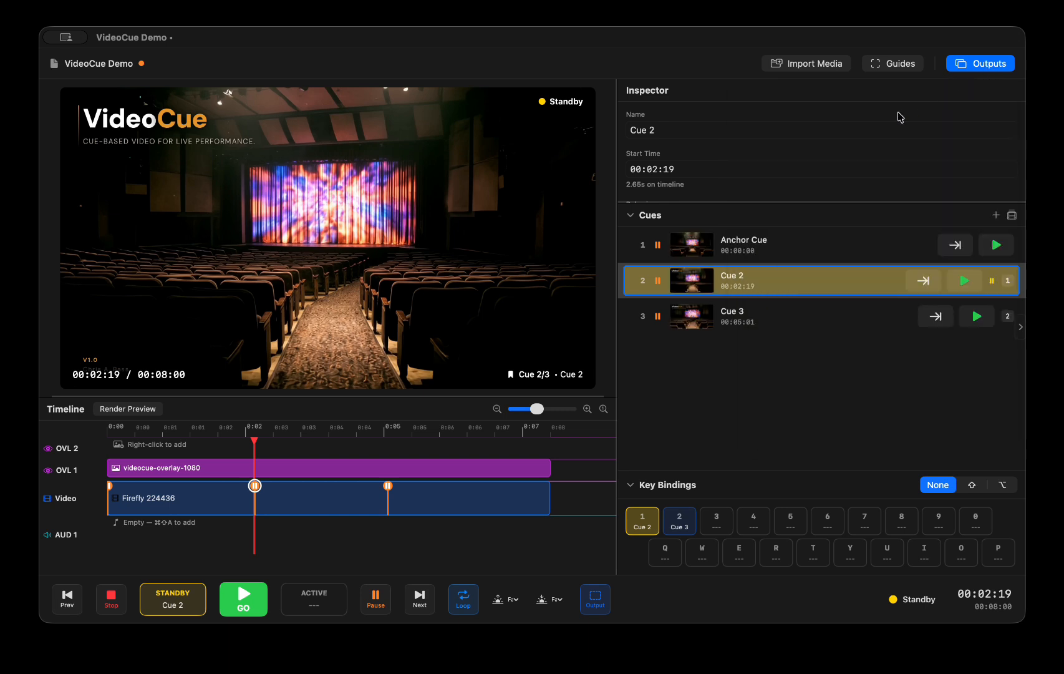
click(977, 68)
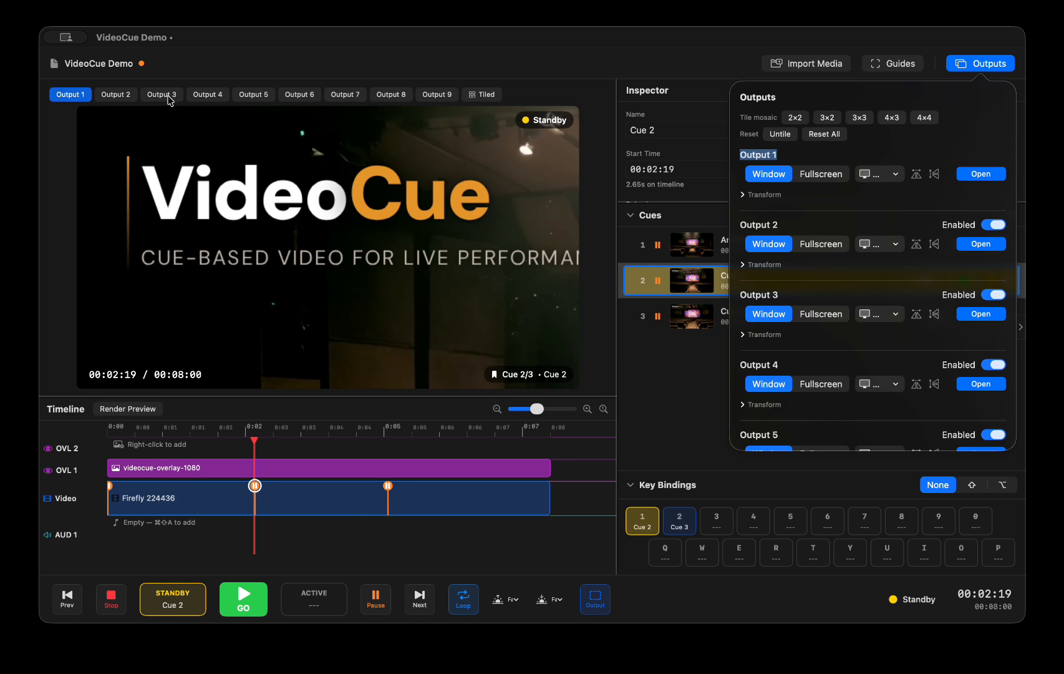
click(484, 95)
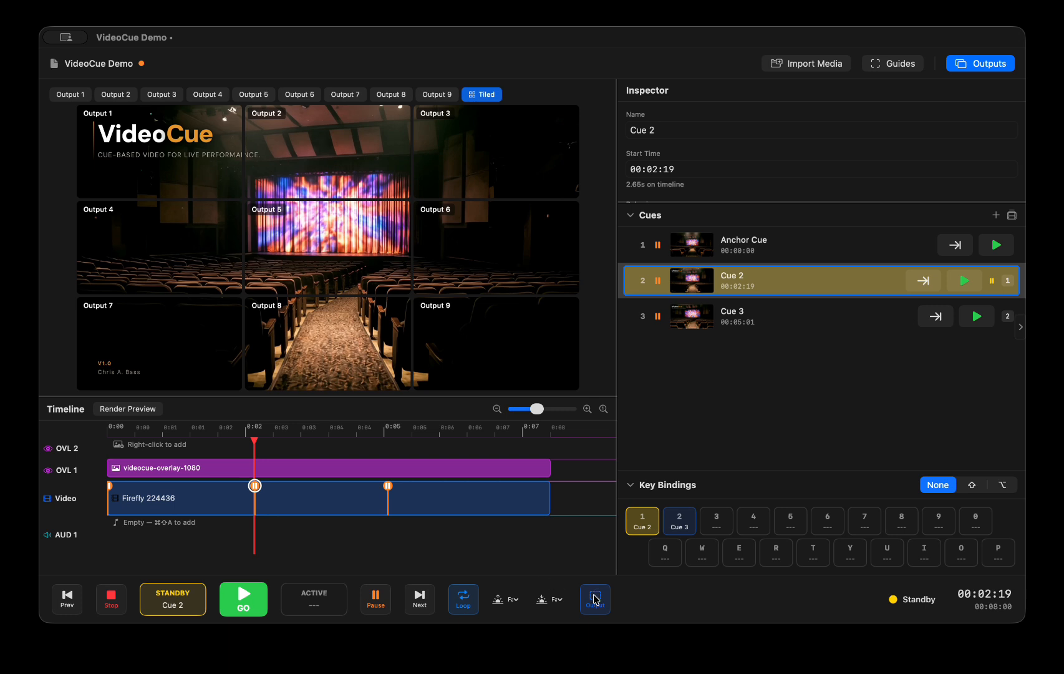
Show the video track's full output routing list, and turn its Output 2 routing off and back on
click(75, 502)
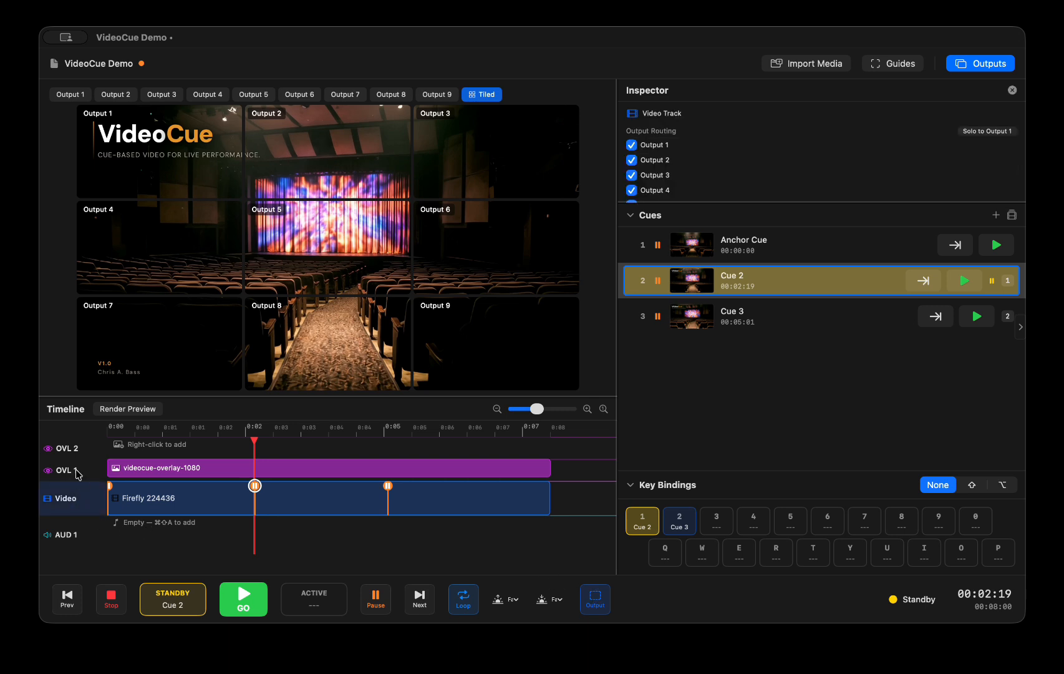
drag(711, 202, 686, 336)
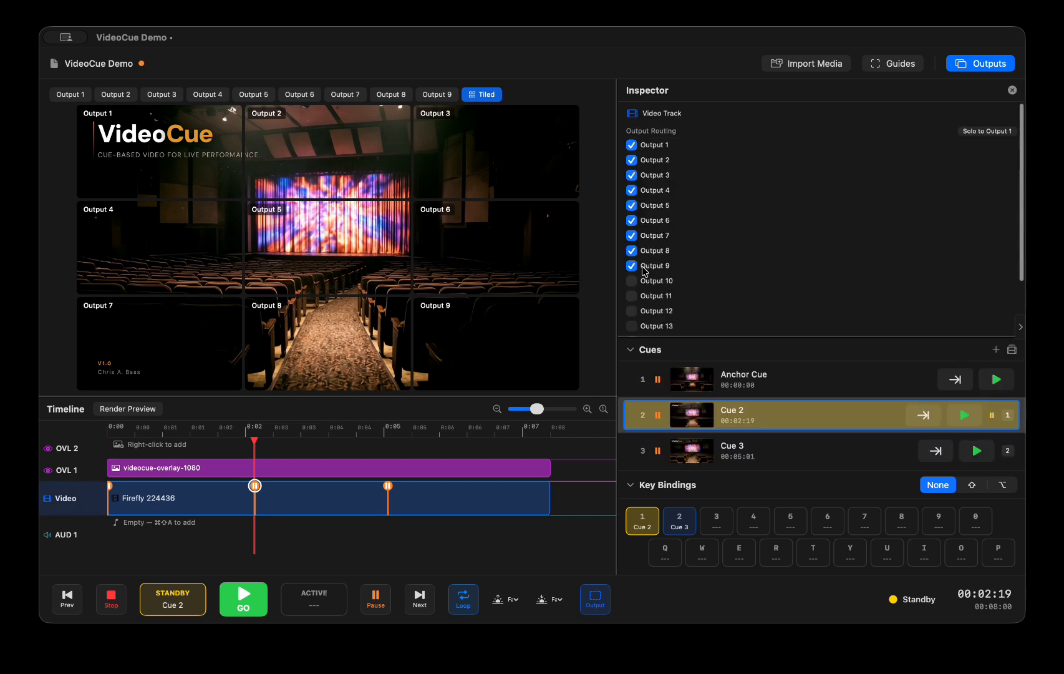
click(631, 159)
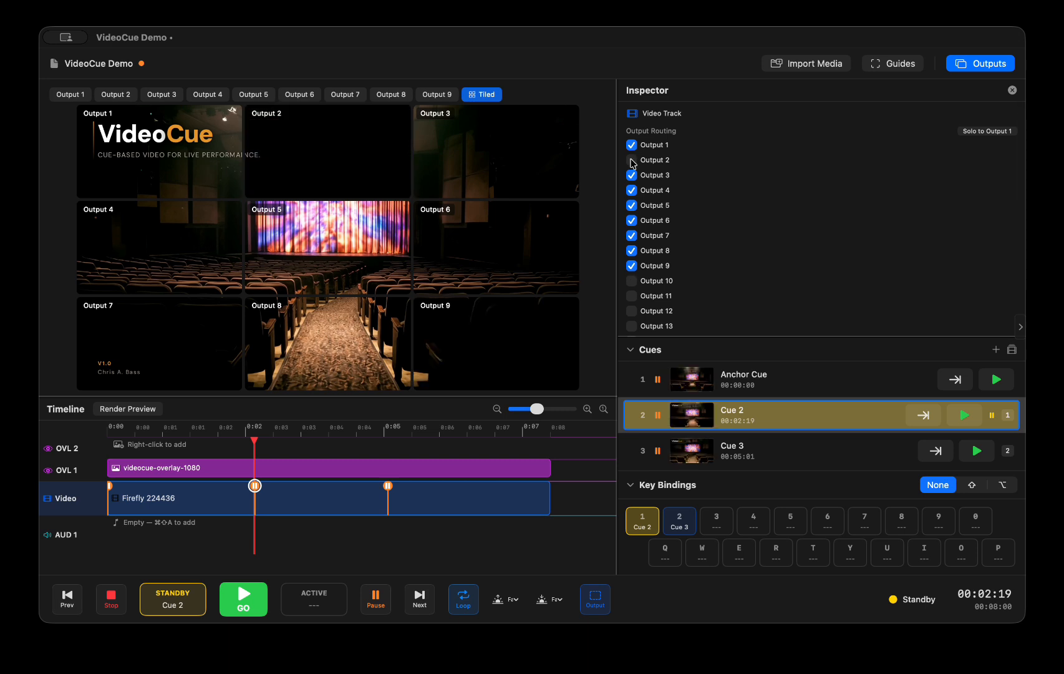
click(631, 159)
Examine the source regions of Outputs 1 to 4 in the output composition settings and return to Output 1
click(600, 602)
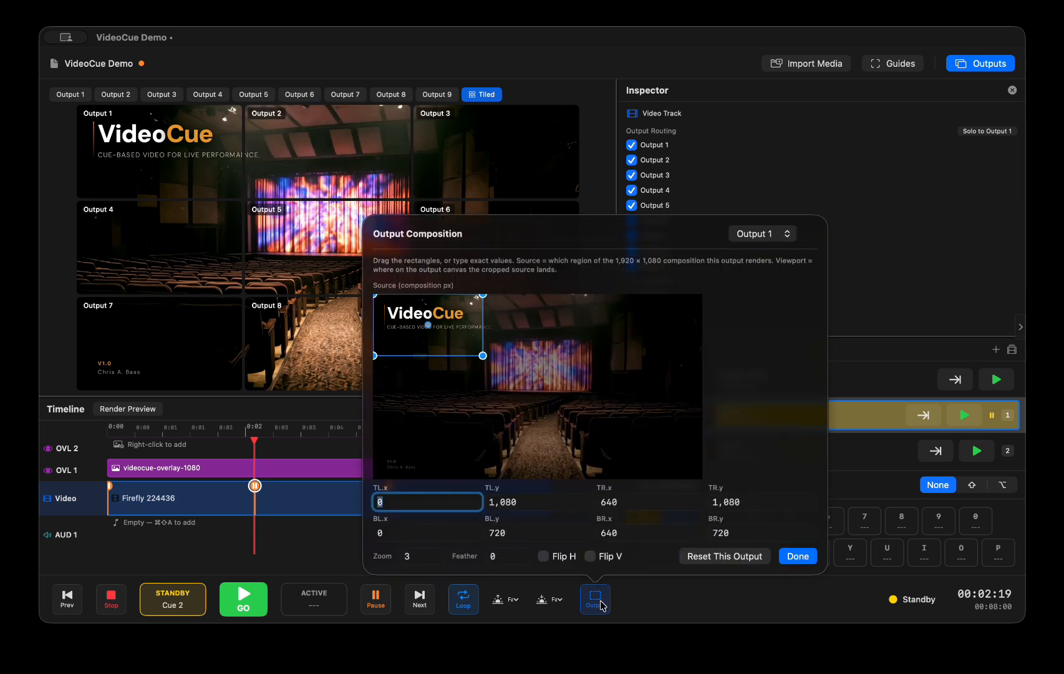
click(766, 233)
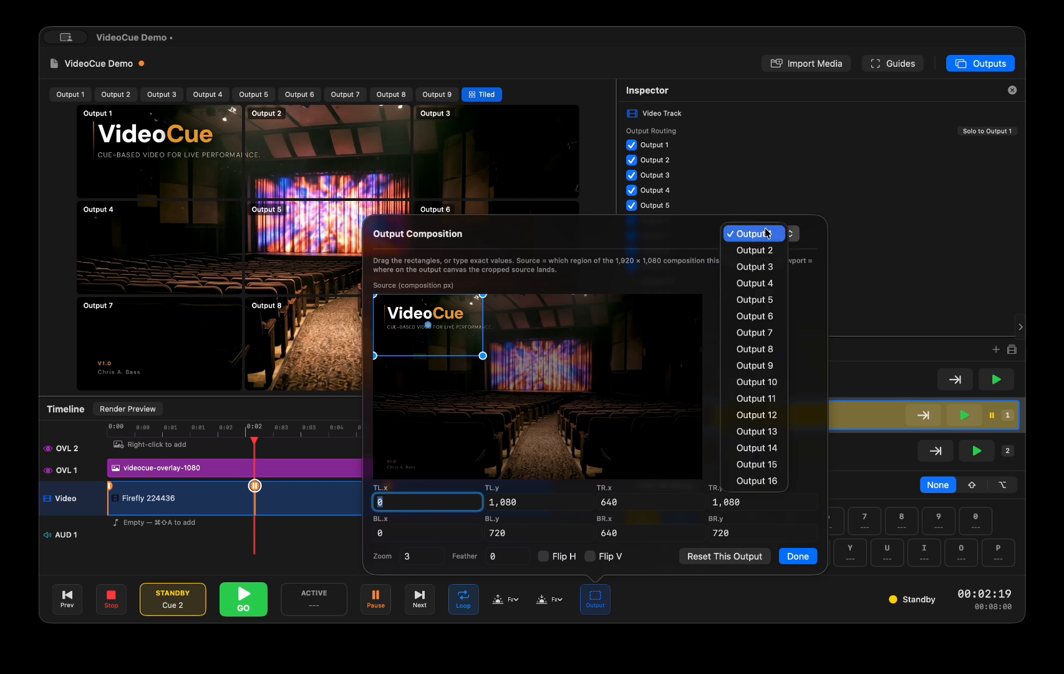
click(757, 251)
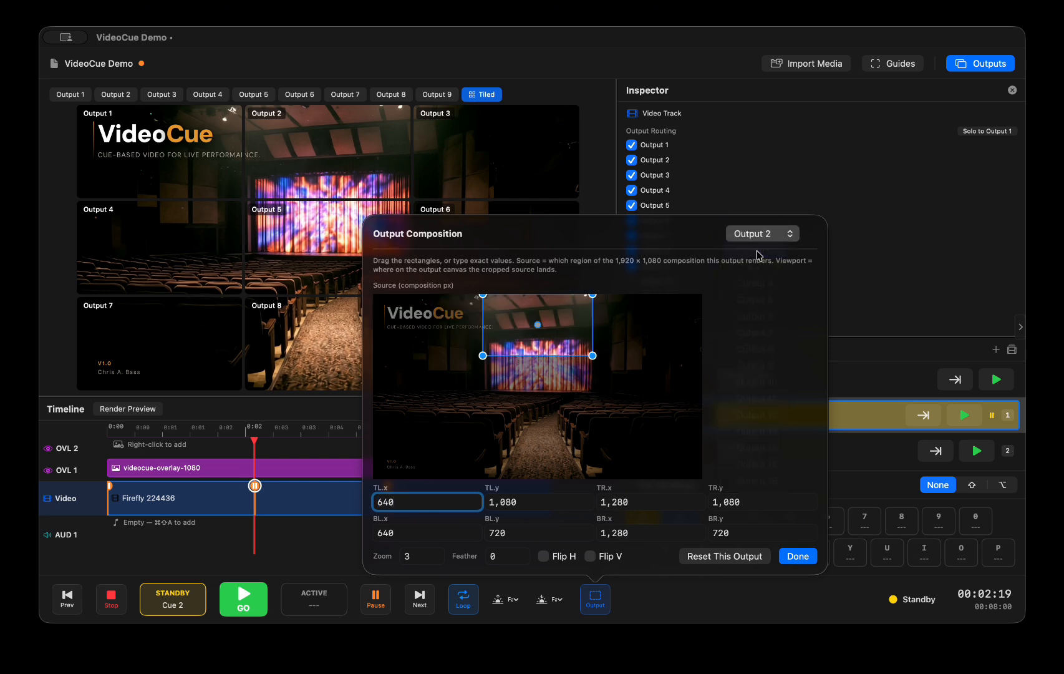
click(761, 235)
click(760, 250)
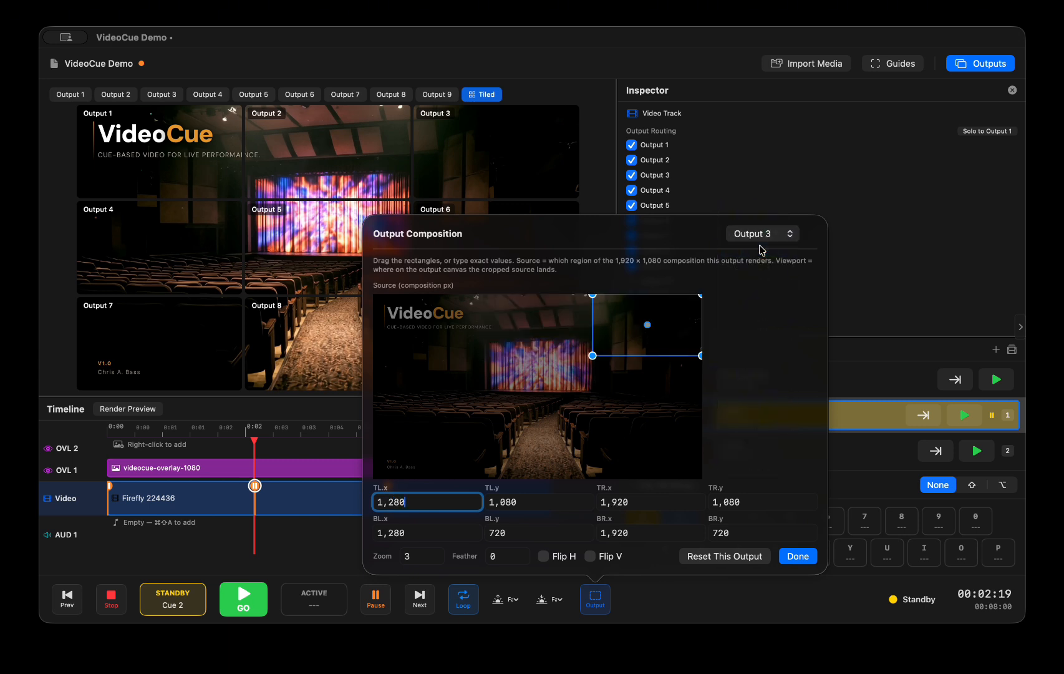
click(761, 237)
click(761, 252)
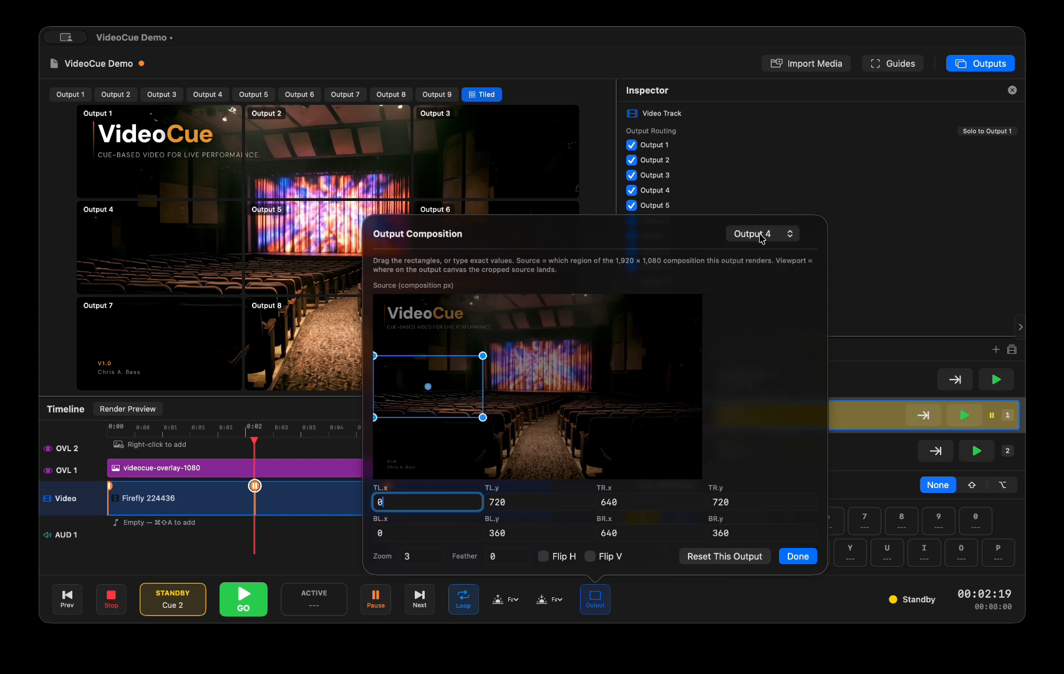
click(761, 233)
click(756, 189)
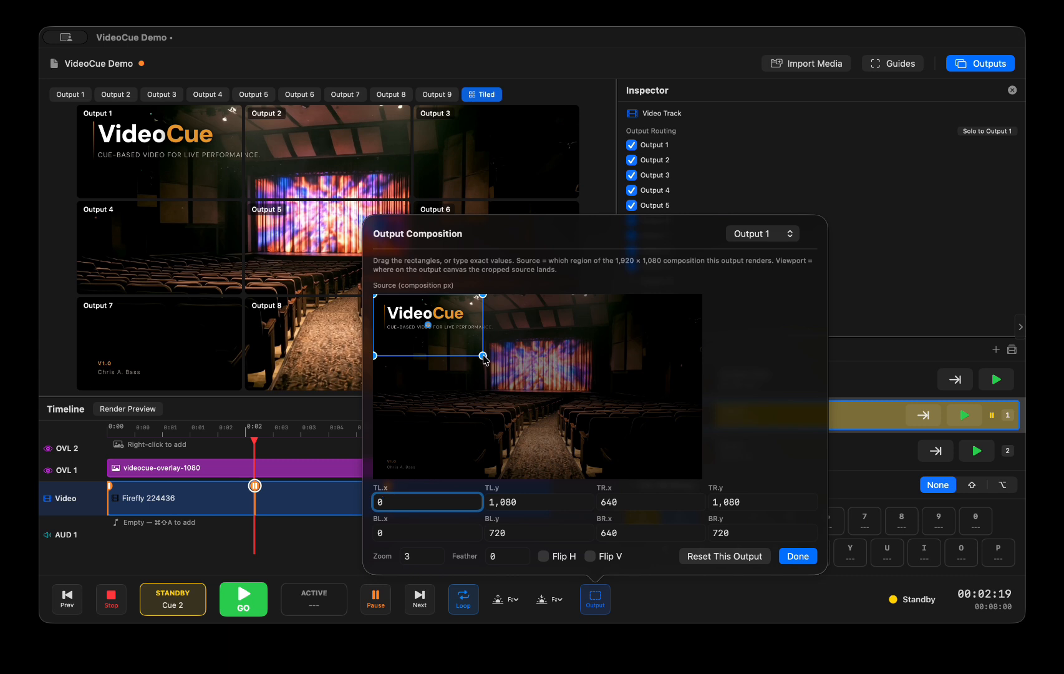
Reshape Output 1's source region into an irregular quadrilateral with corners at about (93, 1056), (514, 1040), (574, 779) and (81, 753)
drag(475, 351, 473, 348)
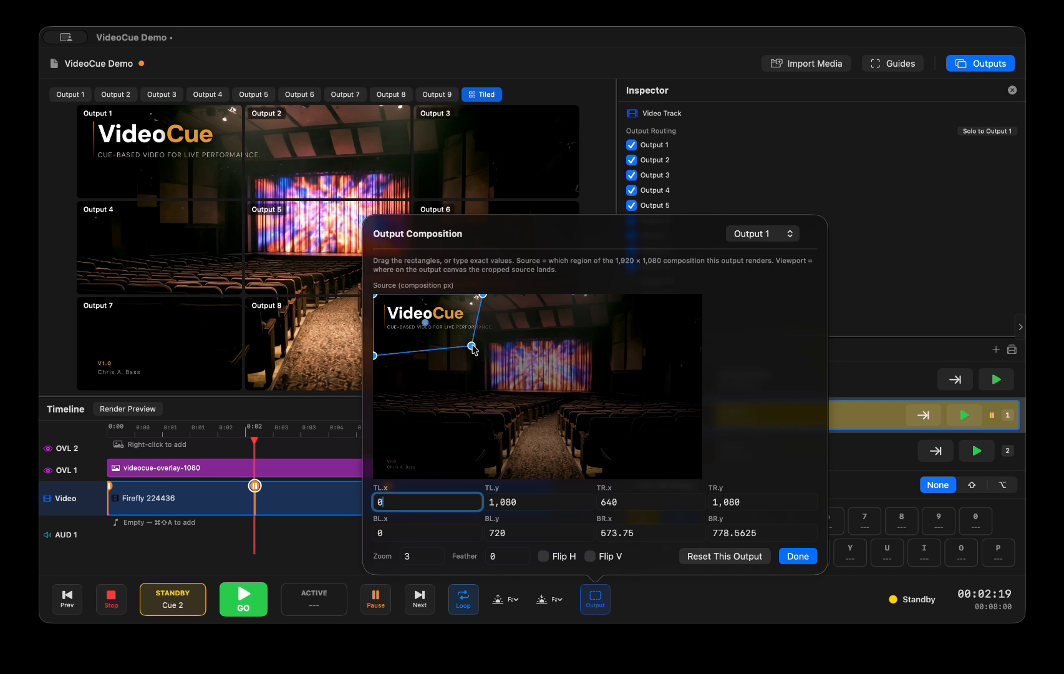
drag(482, 298, 461, 300)
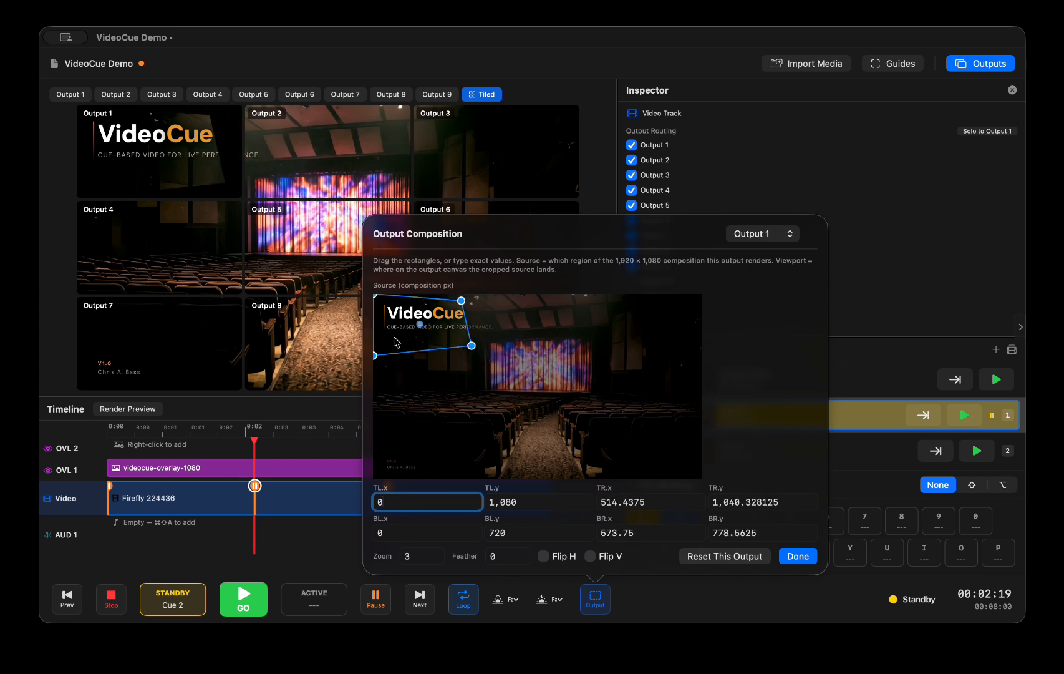
drag(376, 354, 389, 341)
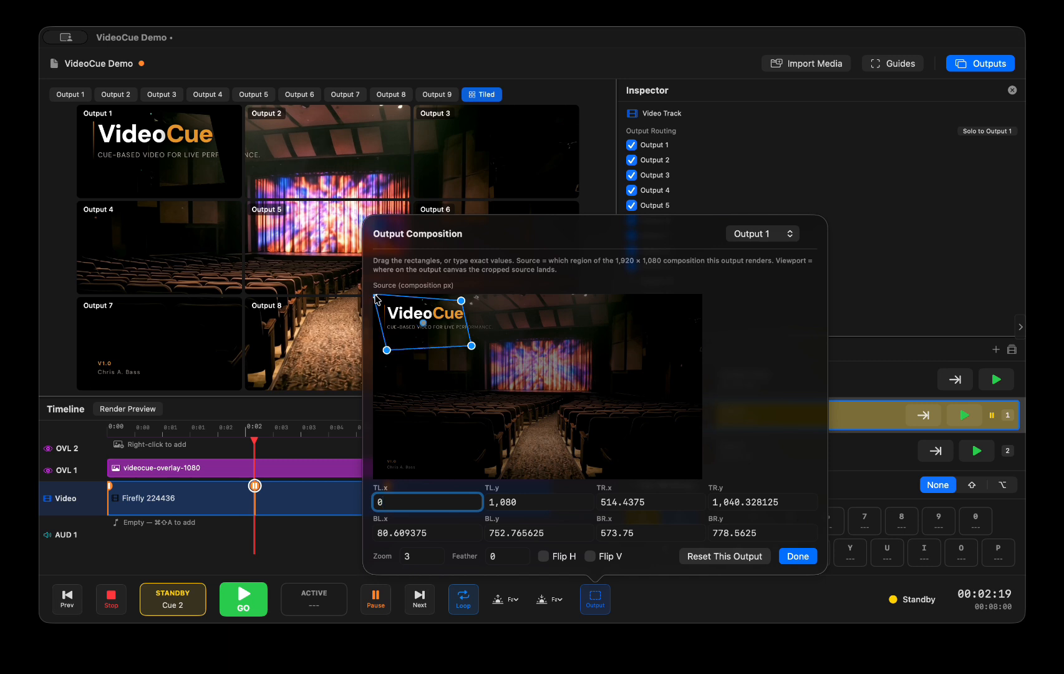
drag(376, 299, 392, 301)
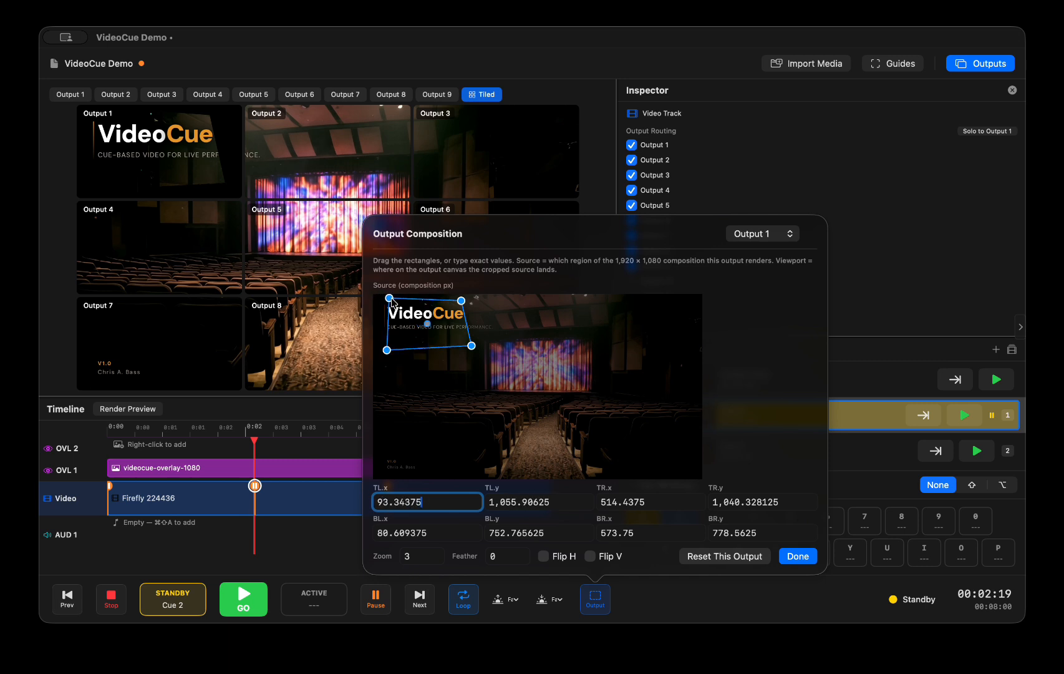
Set Output 1's feather to 10 and preview Output 1 on its own
click(506, 556)
text(10)
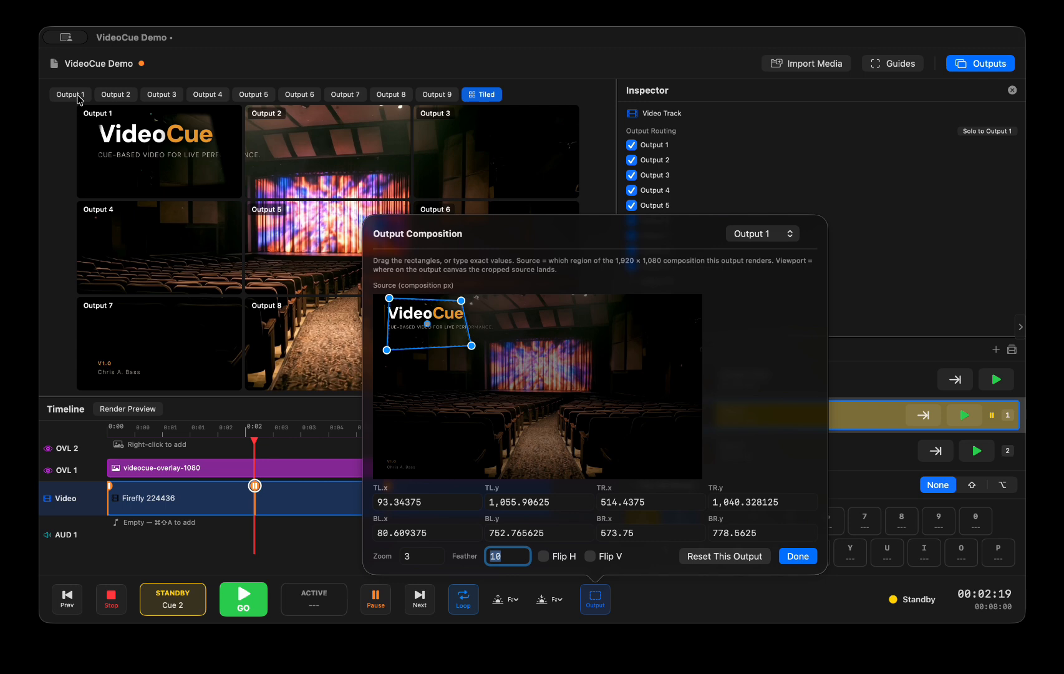
click(79, 97)
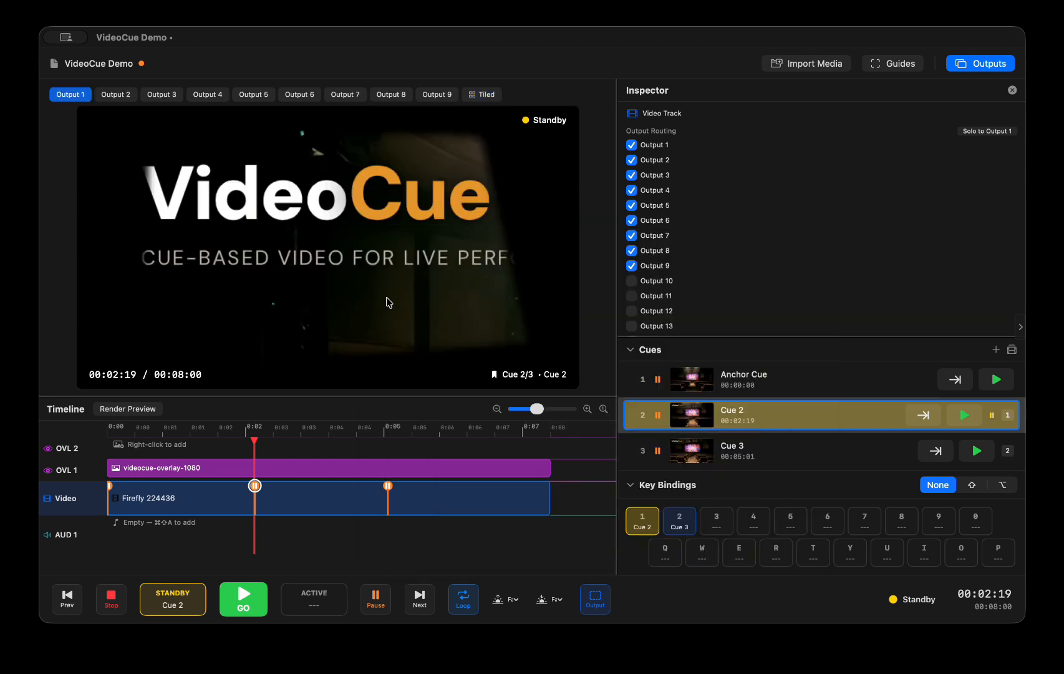
Reset Output 1's composition and reapply the 3×3 tile mosaic to the outputs
click(595, 599)
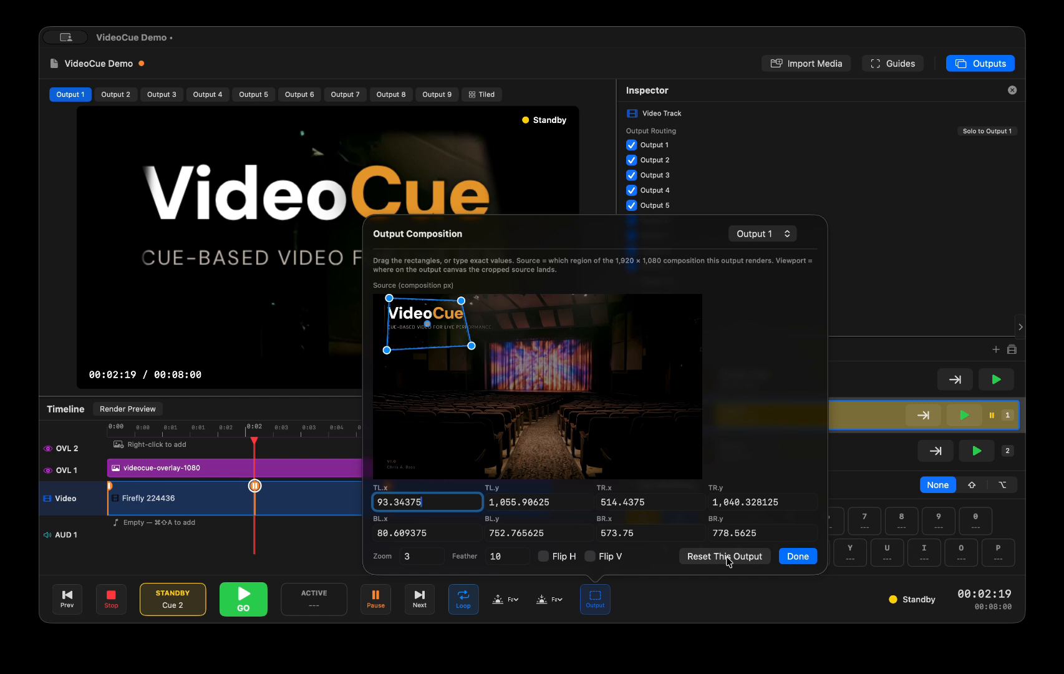
click(727, 556)
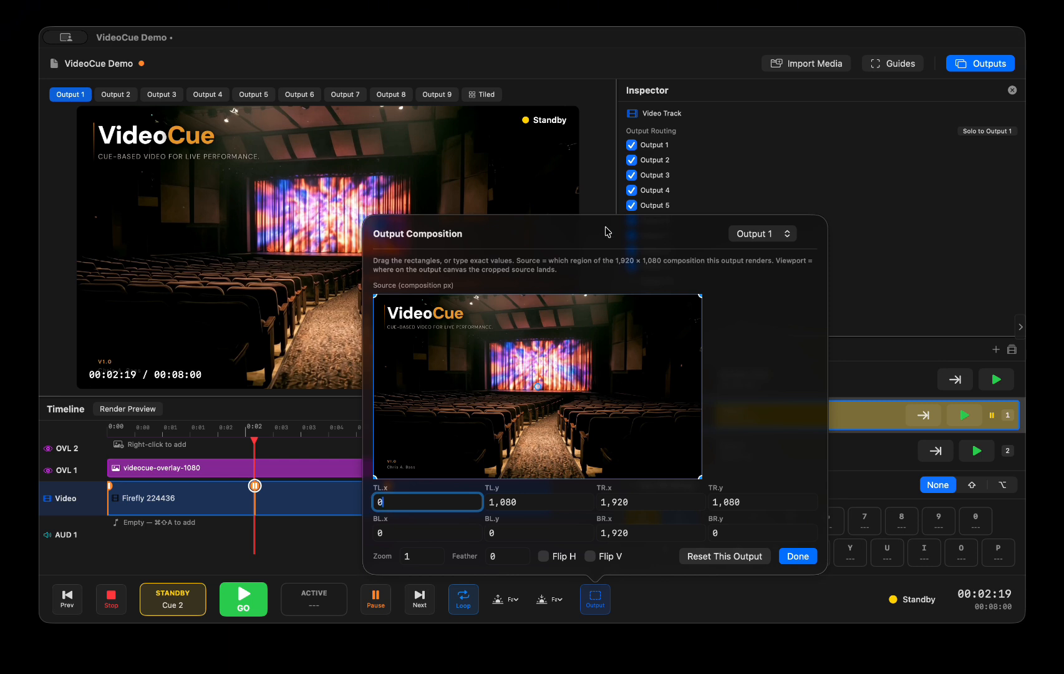
click(996, 65)
click(997, 65)
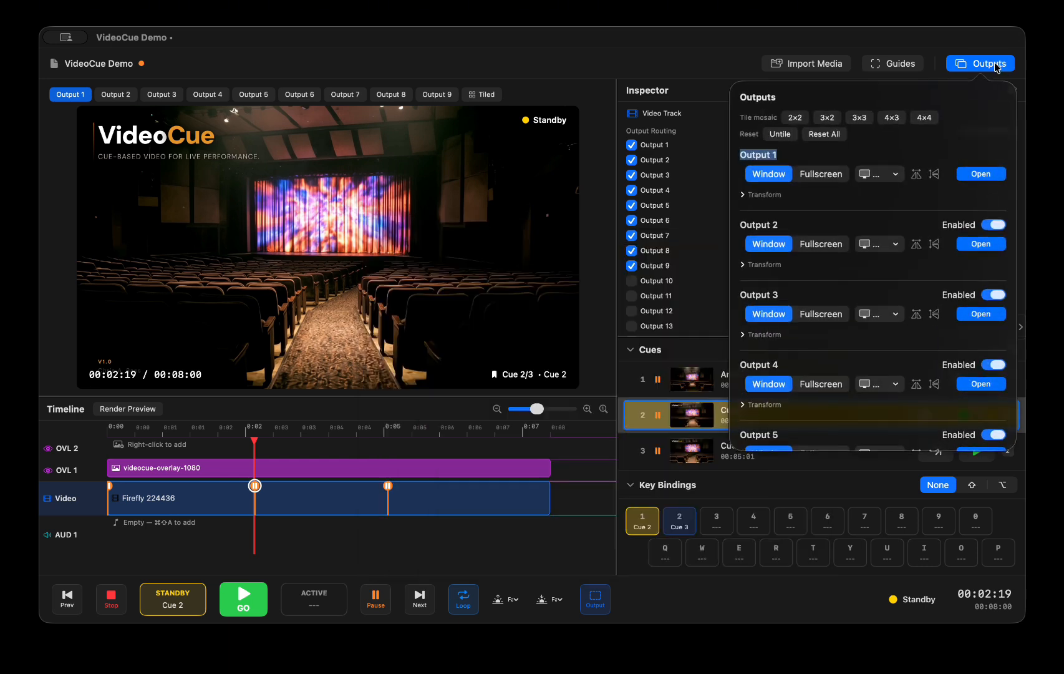
click(860, 118)
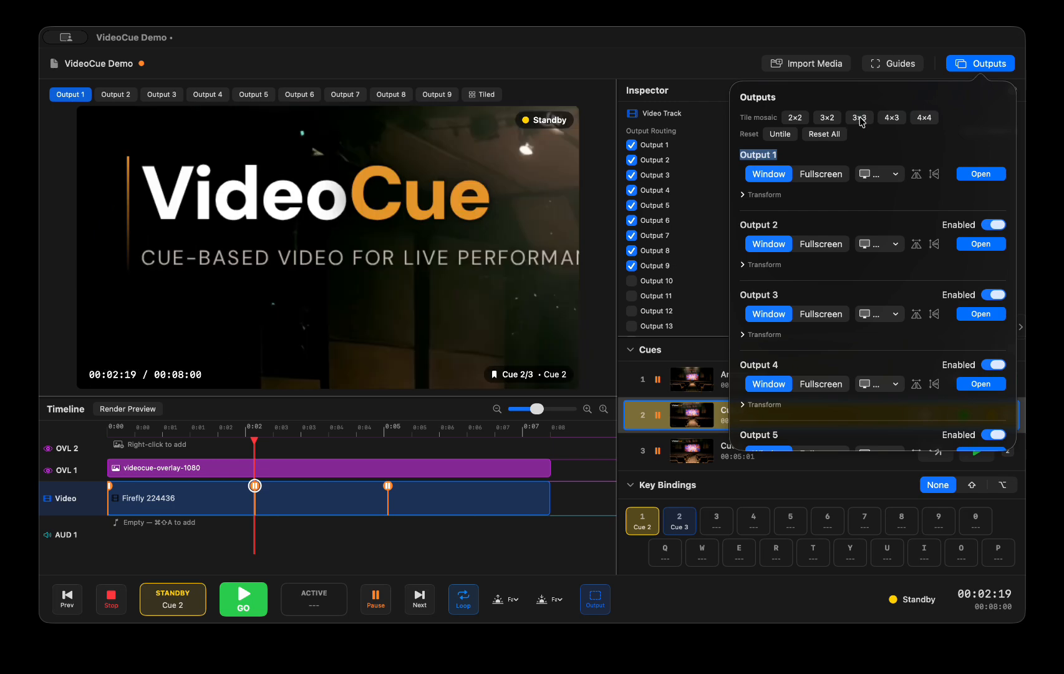
click(484, 94)
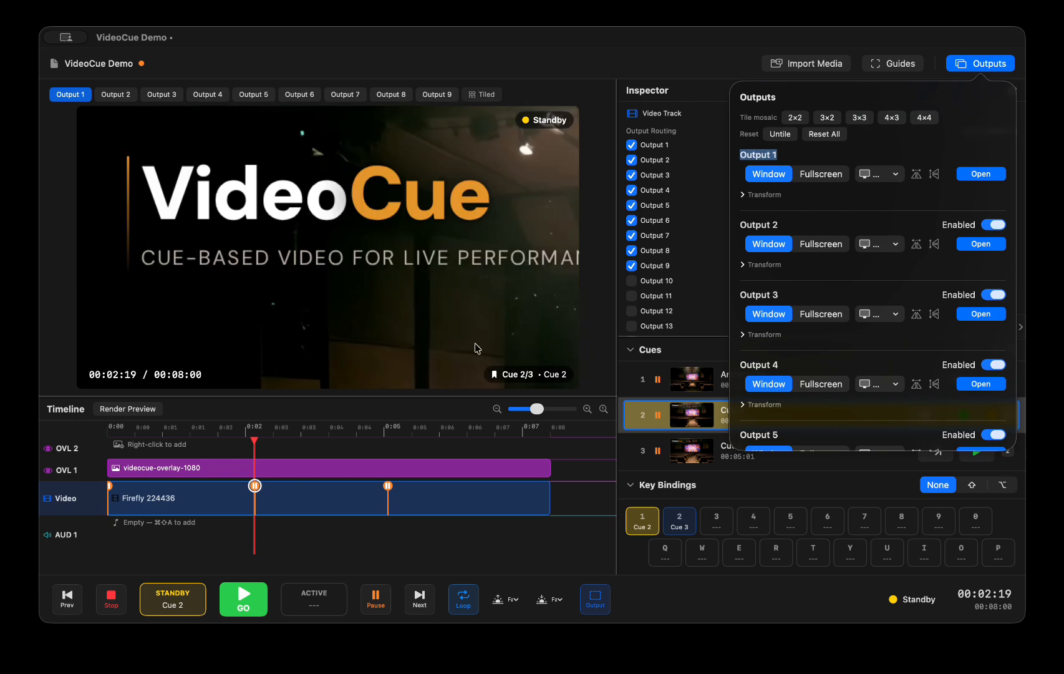